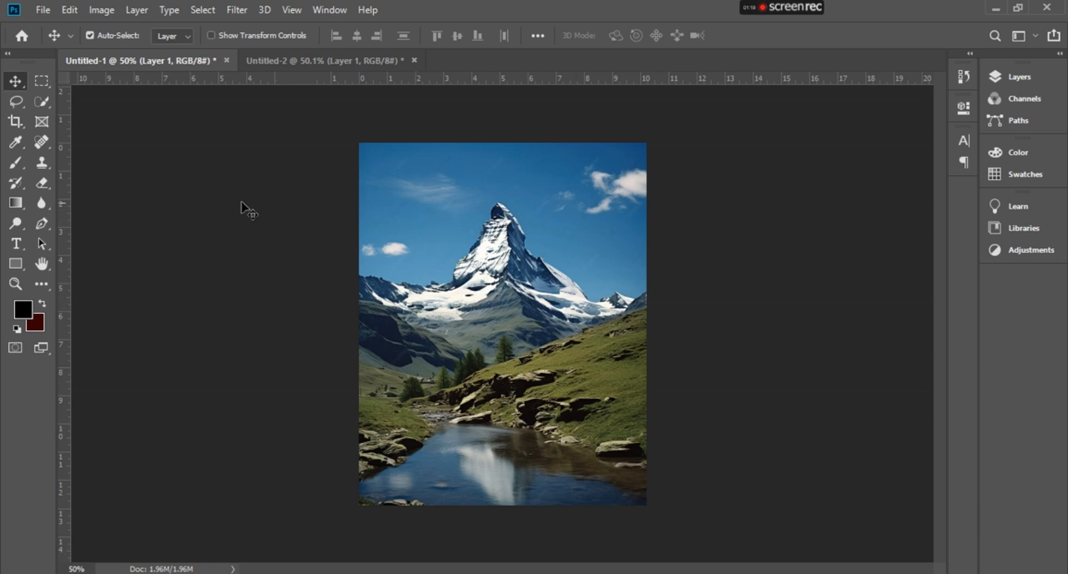
- Switch to the Magic Wand and select the blue sky around the mountain, then deselect it
left_click(42, 185)
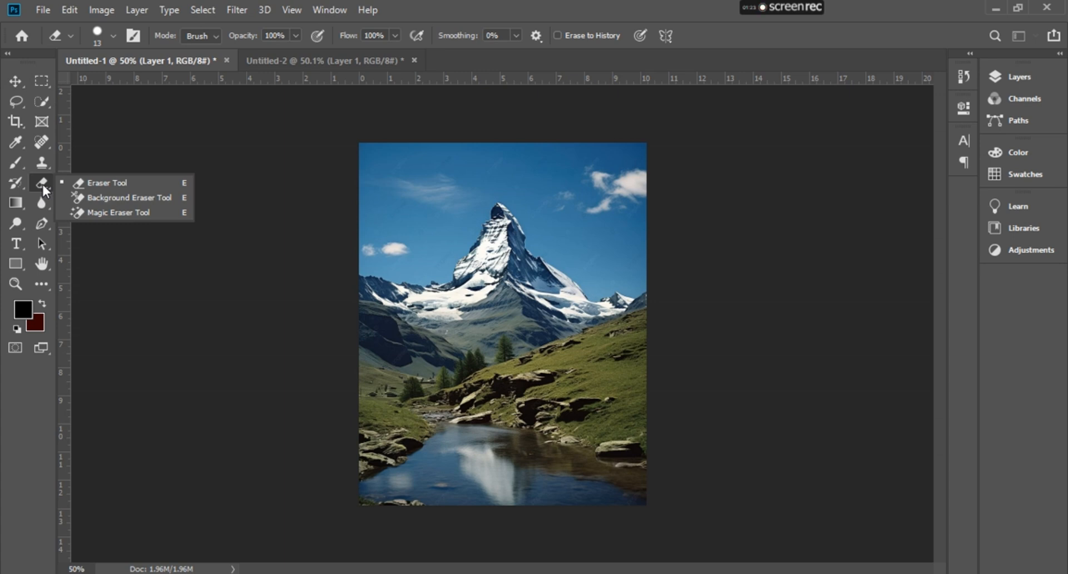
left_click(109, 211)
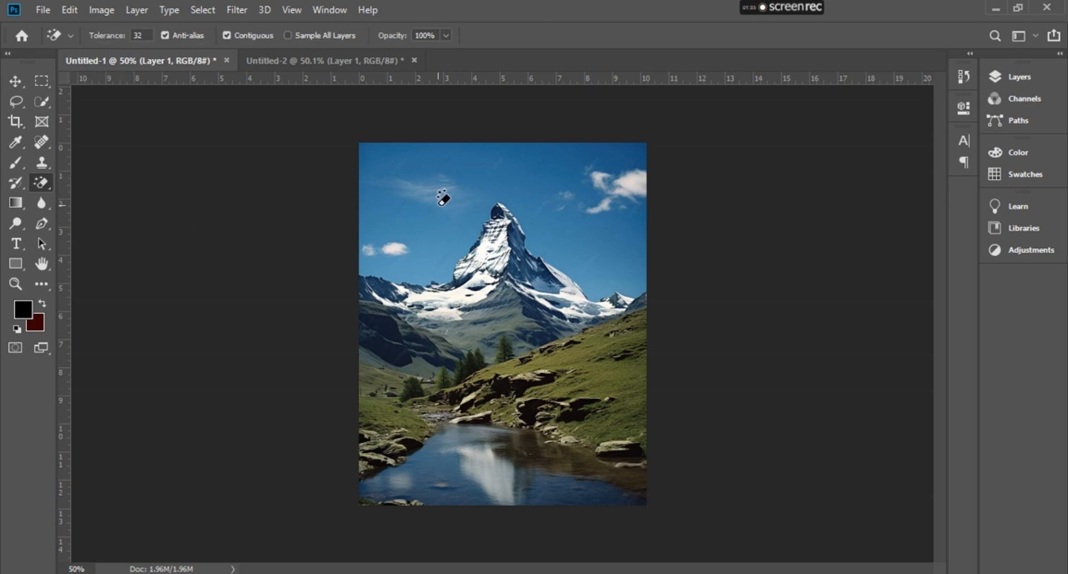
left_click(41, 102)
left_click(111, 119)
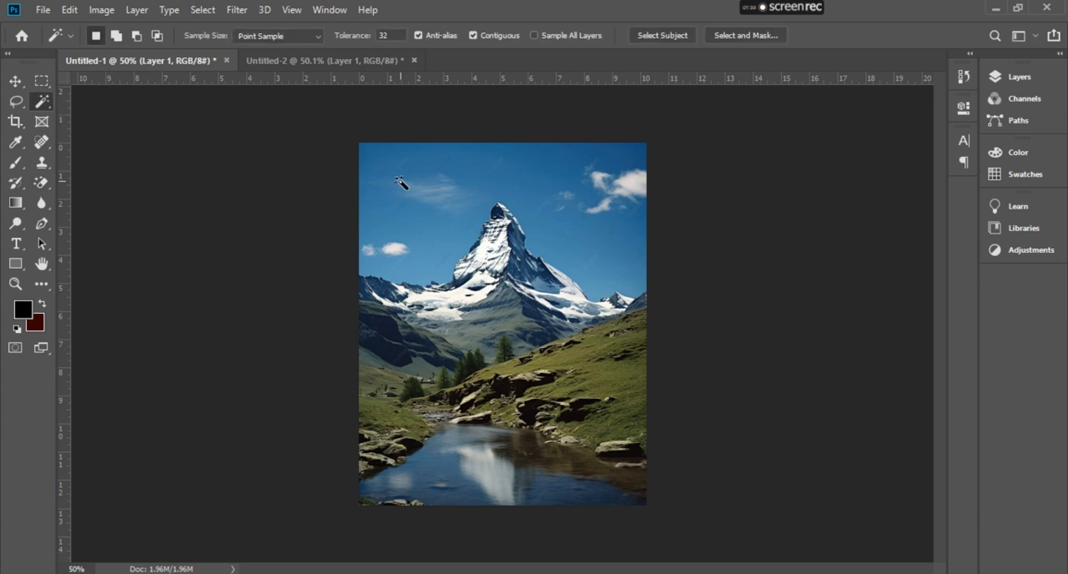
left_click(434, 246)
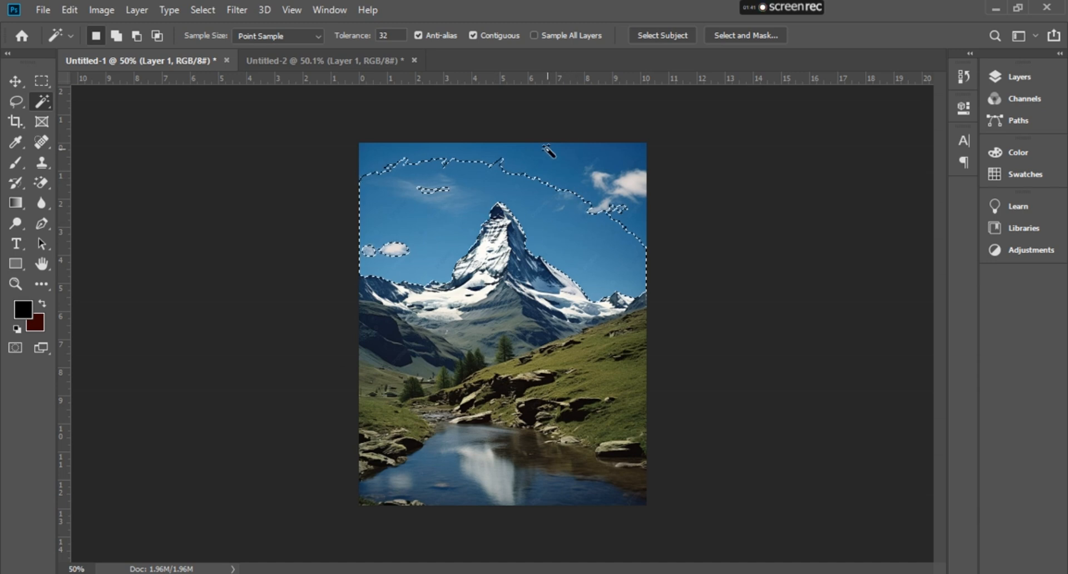
left_click(437, 242)
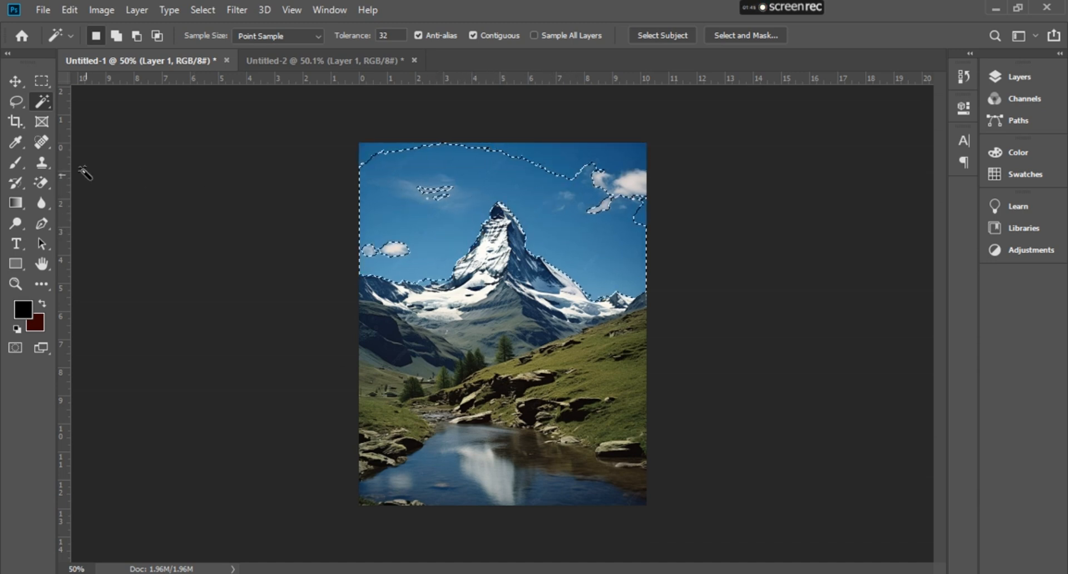
left_click(179, 175)
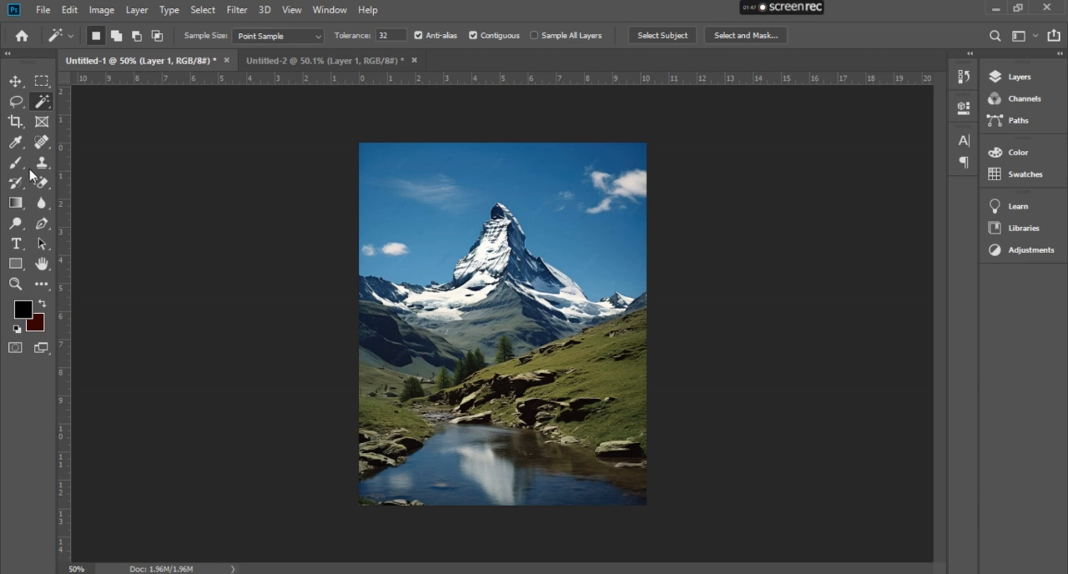
- Erase the main blue sky area above the mountain with the Magic Eraser Tool at tolerance 32
left_click_drag(35, 184, 95, 211)
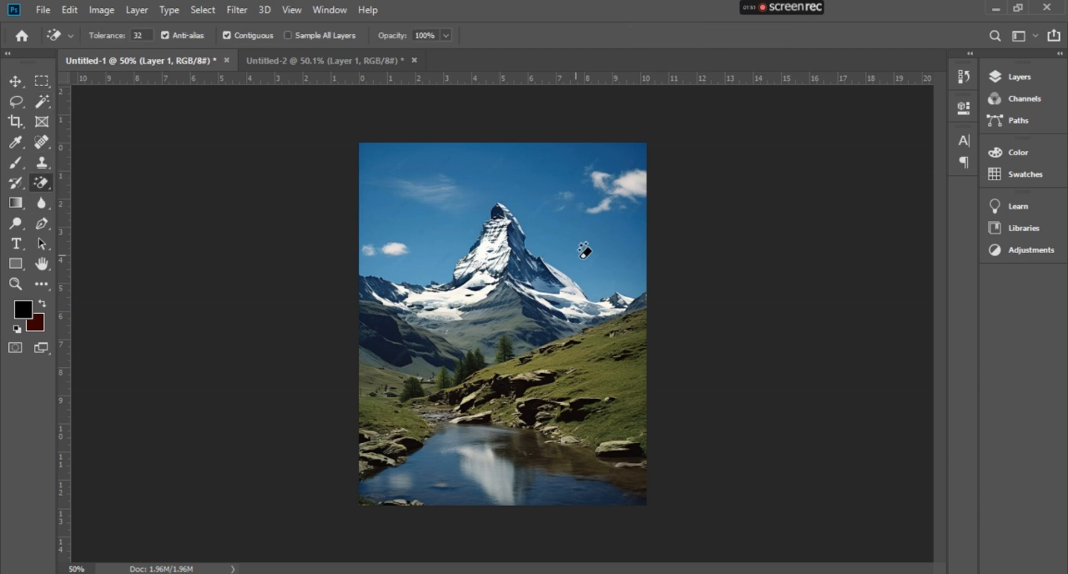
left_click(602, 262)
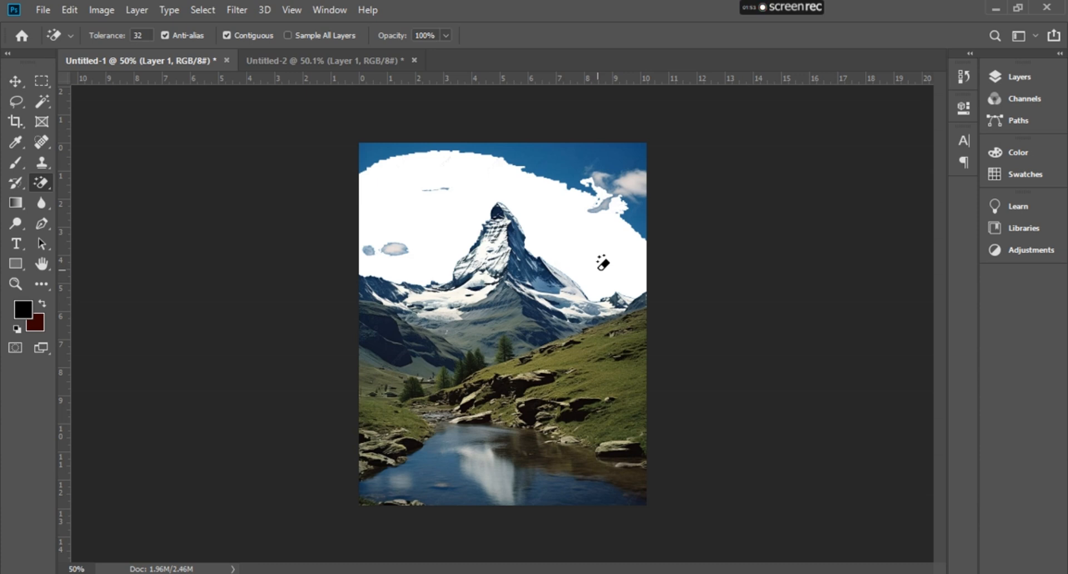
left_click(637, 218)
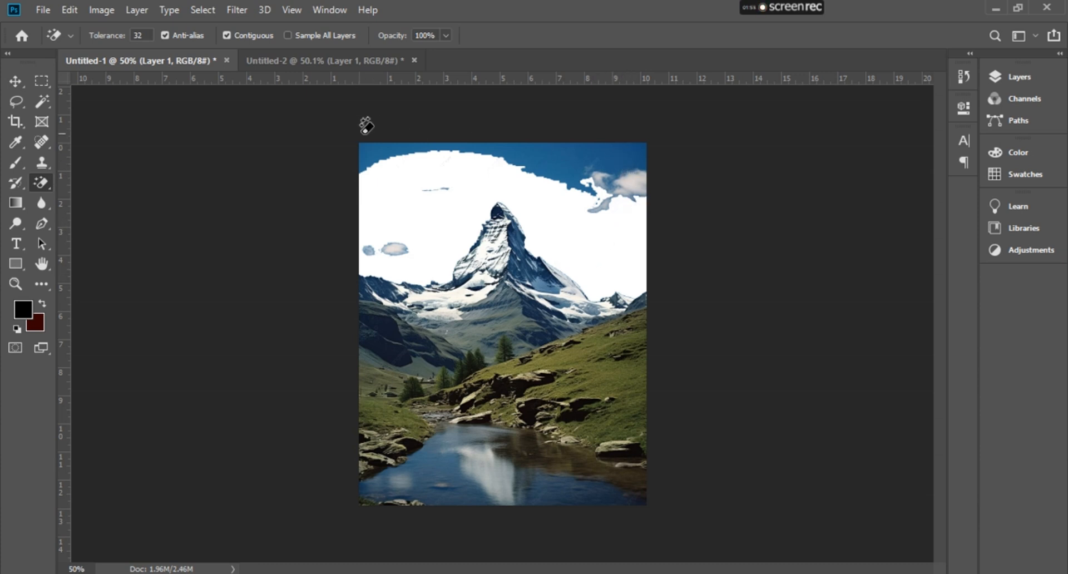
left_click(392, 146)
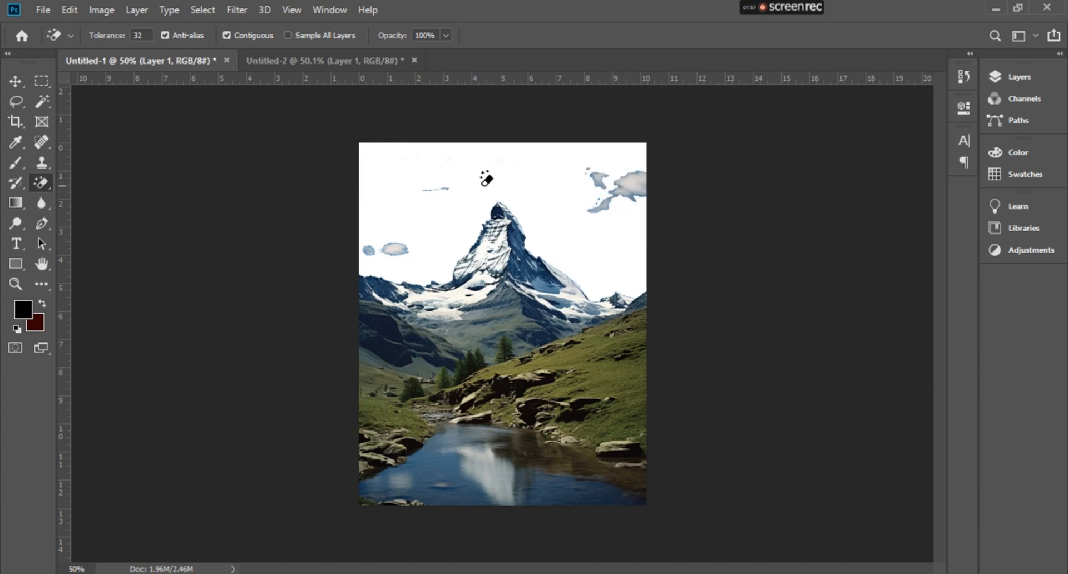
- Erase the remaining sky patches and clouds around the peak with the Magic Eraser Tool
left_click(444, 189)
left_click(393, 249)
left_click(369, 251)
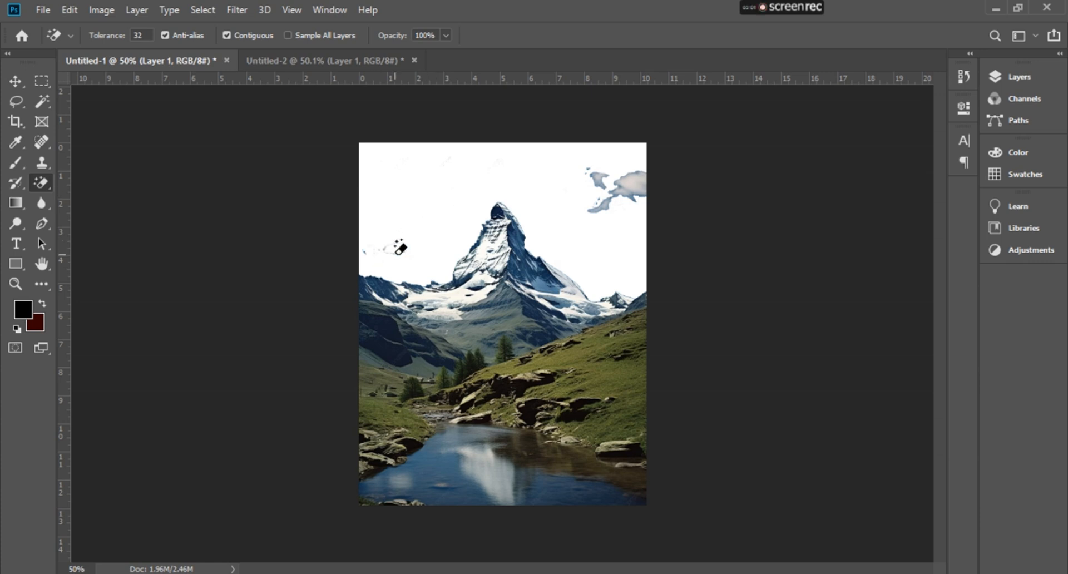
left_click(370, 247)
left_click(601, 203)
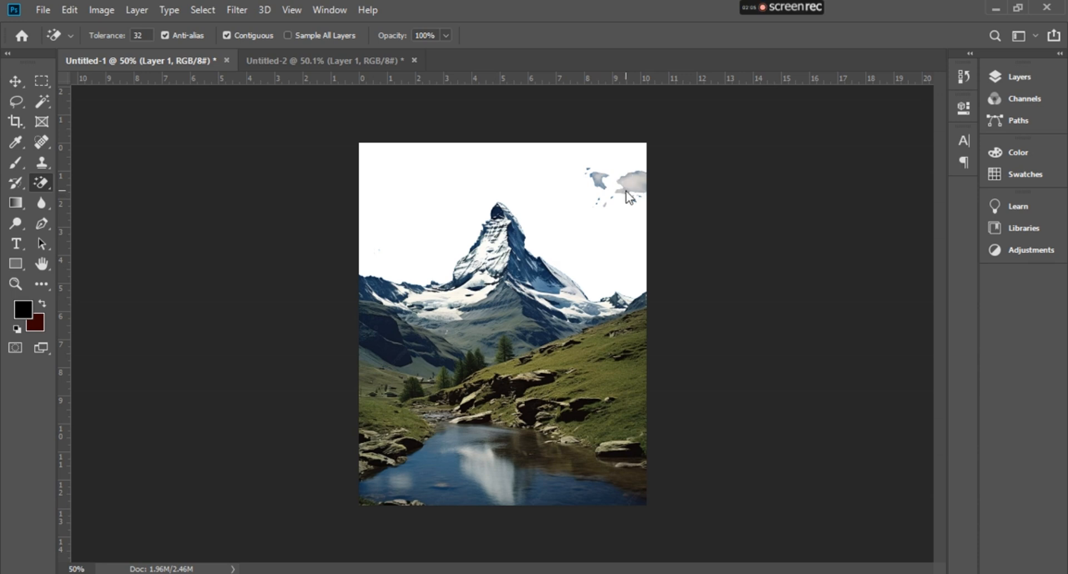
left_click(628, 197)
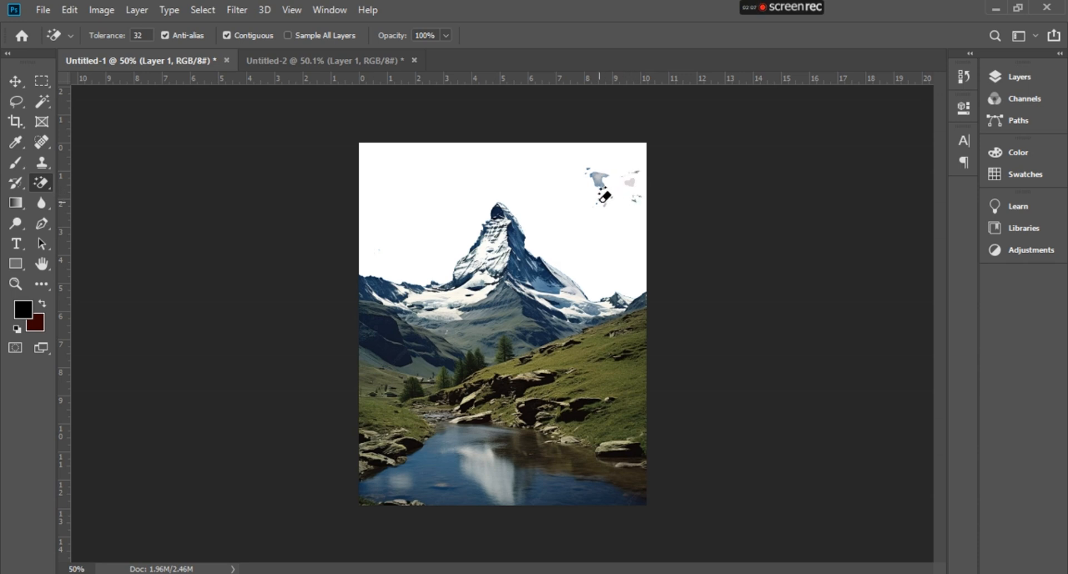
left_click(600, 180)
left_click(600, 178)
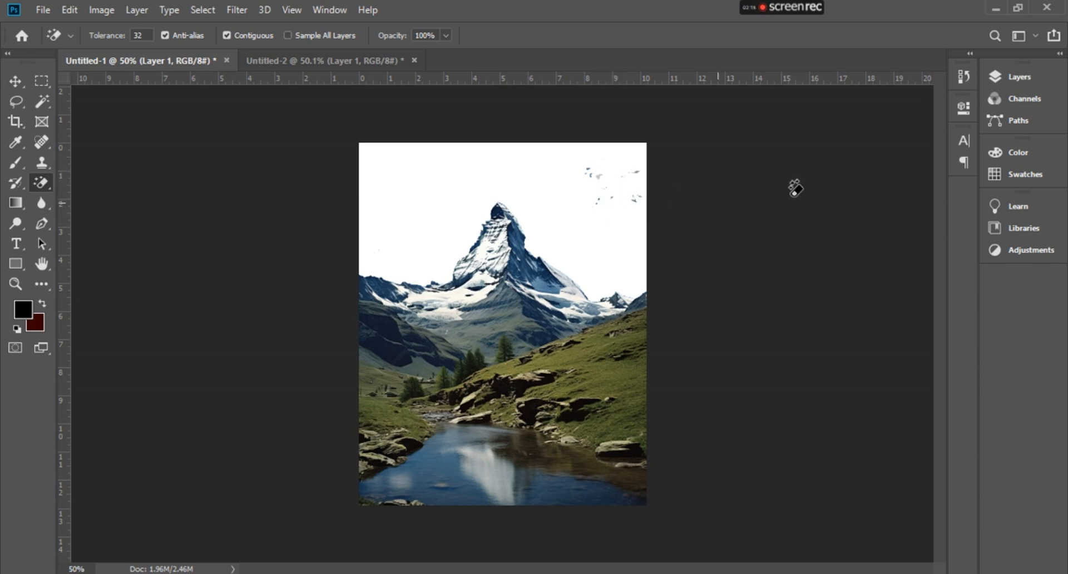
- Add a new empty layer and set the foreground colour to 567fda
left_click(1019, 80)
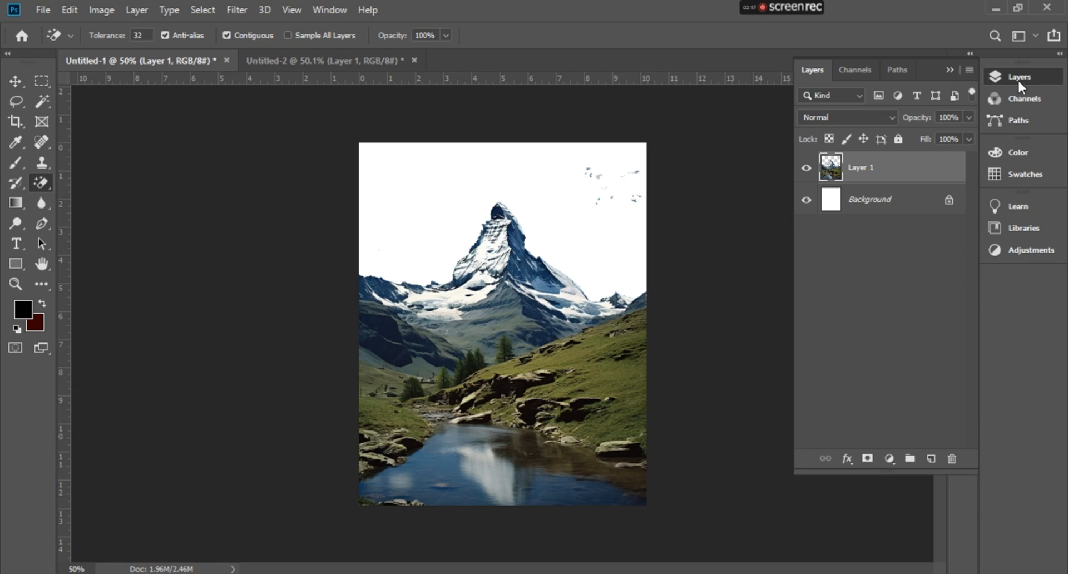
left_click(931, 458)
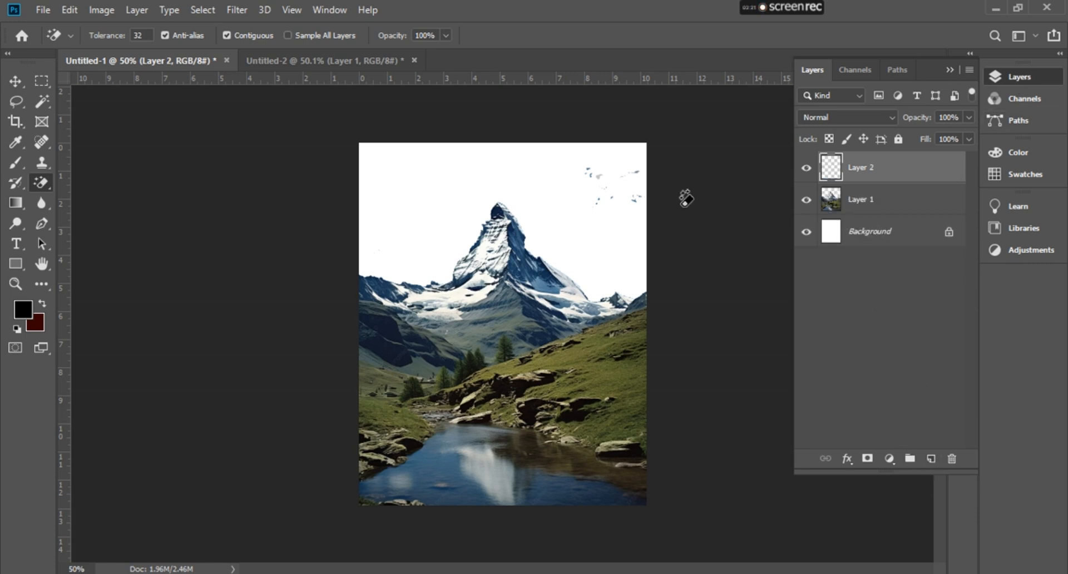
left_click(16, 328)
left_click(25, 313)
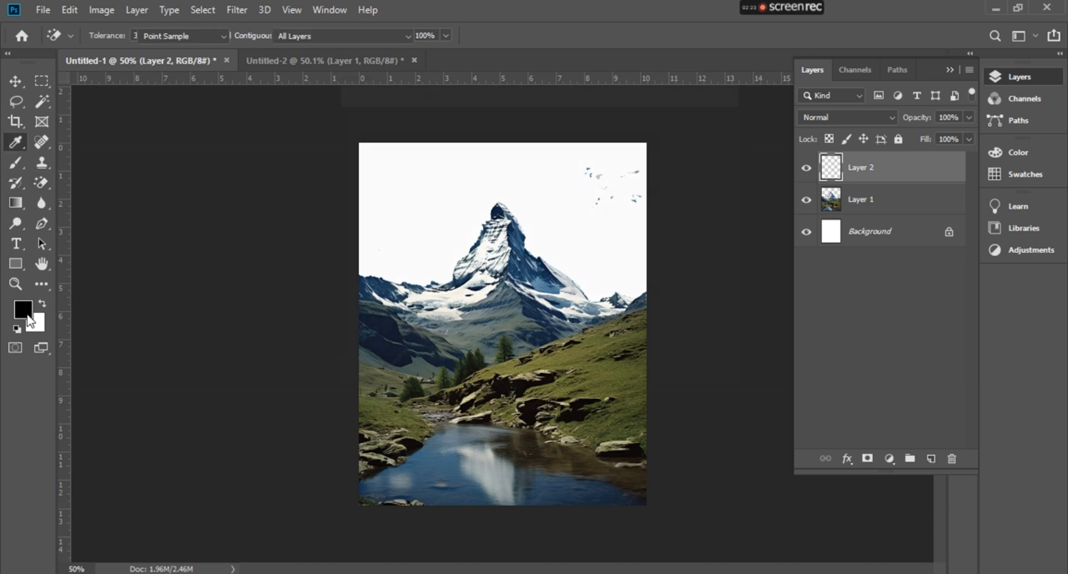
left_click(559, 203)
left_click_drag(481, 220, 460, 154)
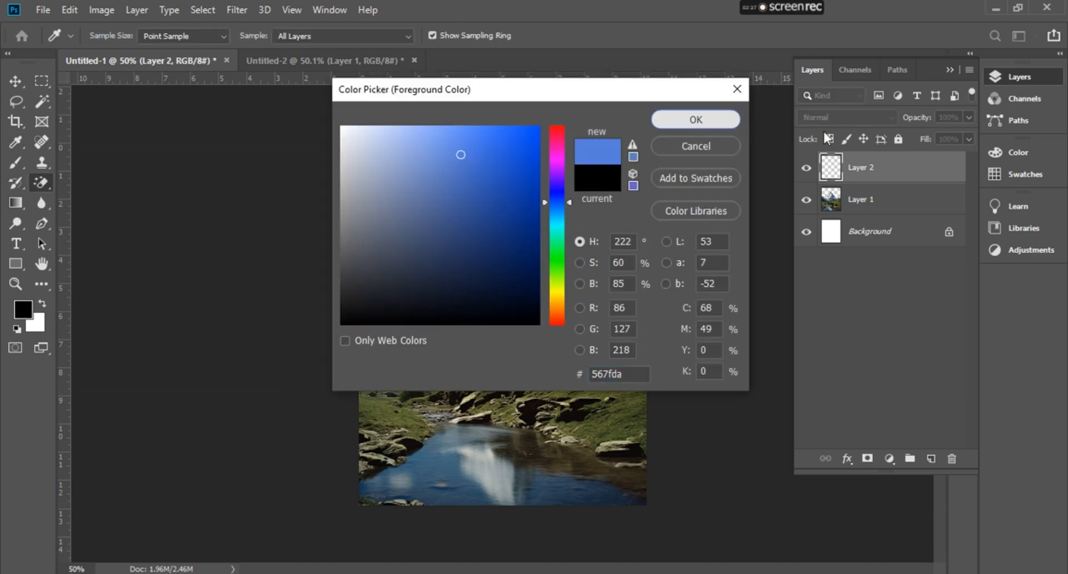
left_click(676, 122)
- Move the new layer below Layer 1 and paint it blue with a 400 px brush to fill the sky
left_click_drag(872, 172, 866, 205)
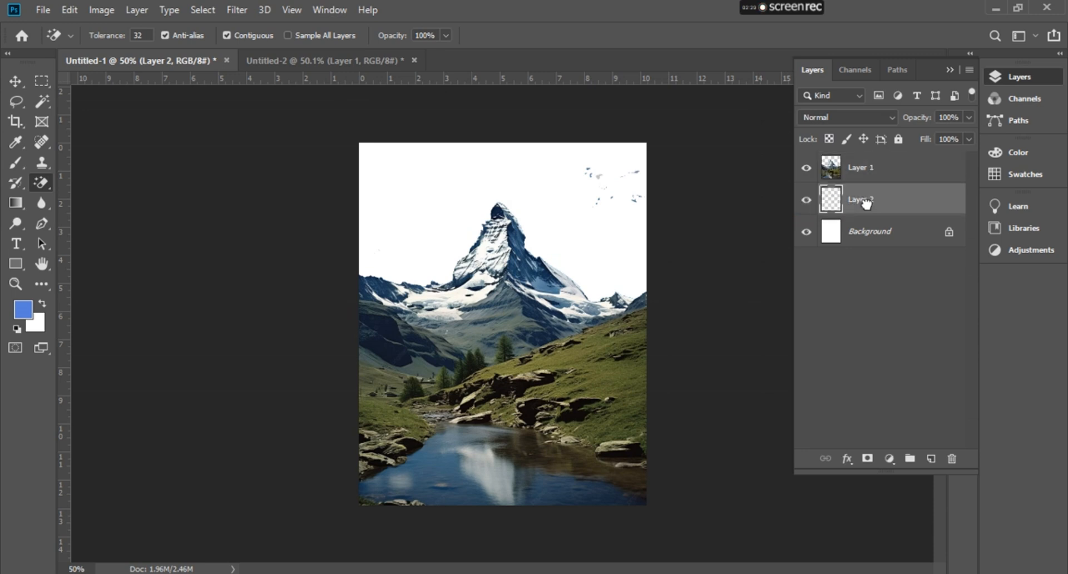
left_click(16, 162)
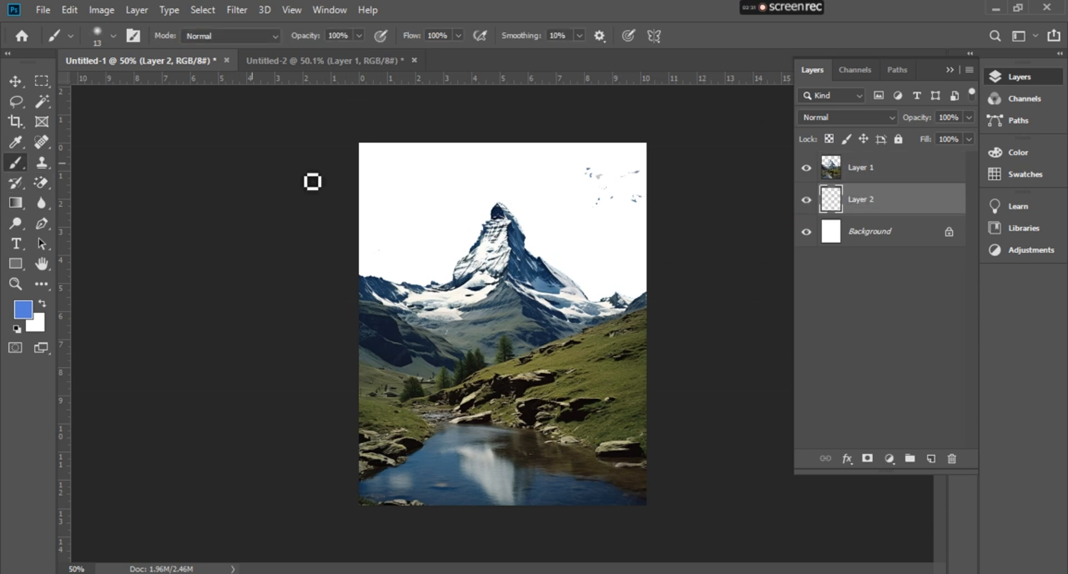
key("bracketright")
key("bracketright")
key("bracketright")
key("bracketright")
key("bracketright")
key("bracketright")
key("bracketright")
key("bracketright")
key("bracketright")
key("bracketright")
key("bracketright")
key("bracketright")
key("bracketright")
key("bracketright")
key("bracketright")
key("bracketright")
key("bracketright")
key("bracketright")
key("bracketright")
key("bracketright")
mouse_move(334, 167)
left_mouse_down()
mouse_move(479, 184)
mouse_move(401, 179)
mouse_move(745, 255)
mouse_move(579, 156)
left_mouse_up()
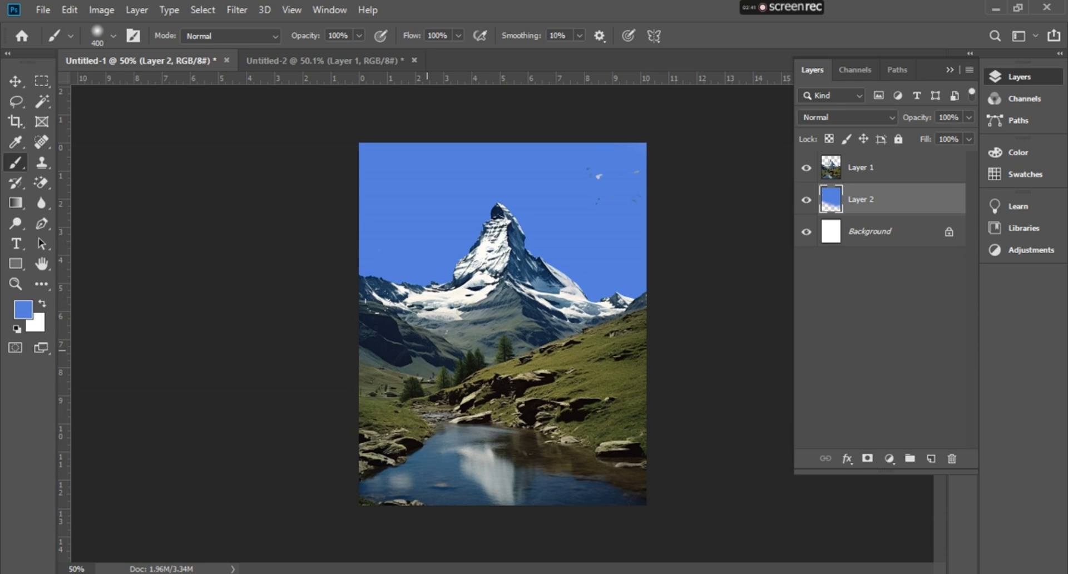
- Delete the blue-painted Layer 2
left_click(37, 186)
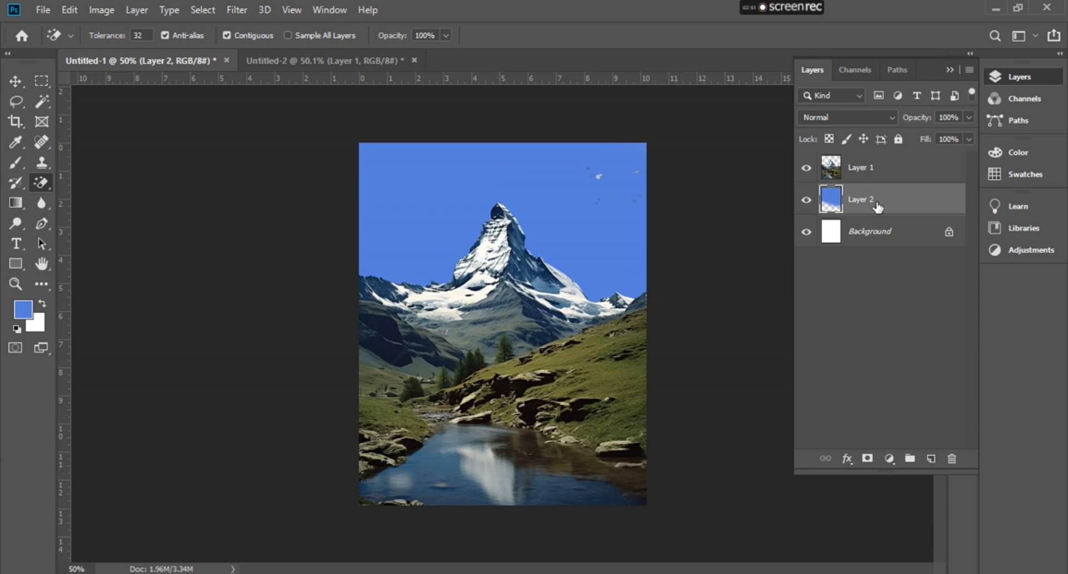
left_click(952, 459)
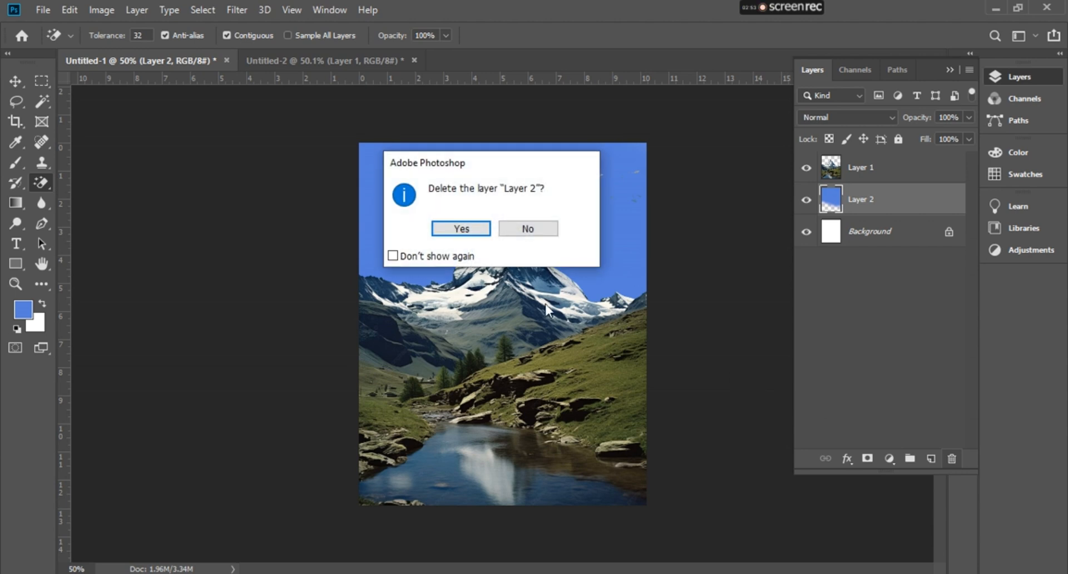
left_click(545, 231)
key("Delete")
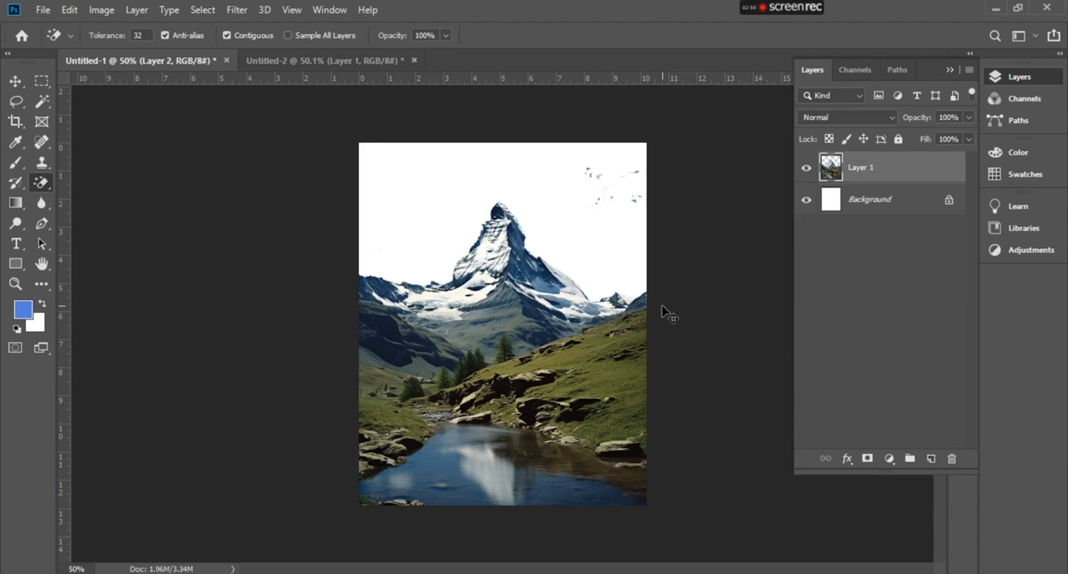
- Undo all the sky erasing and selections to restore the original photo
key("ctrl+z")
key("ctrl+z")
key("ctrl+z")
key("ctrl+z")
key("ctrl+z")
key("ctrl+z")
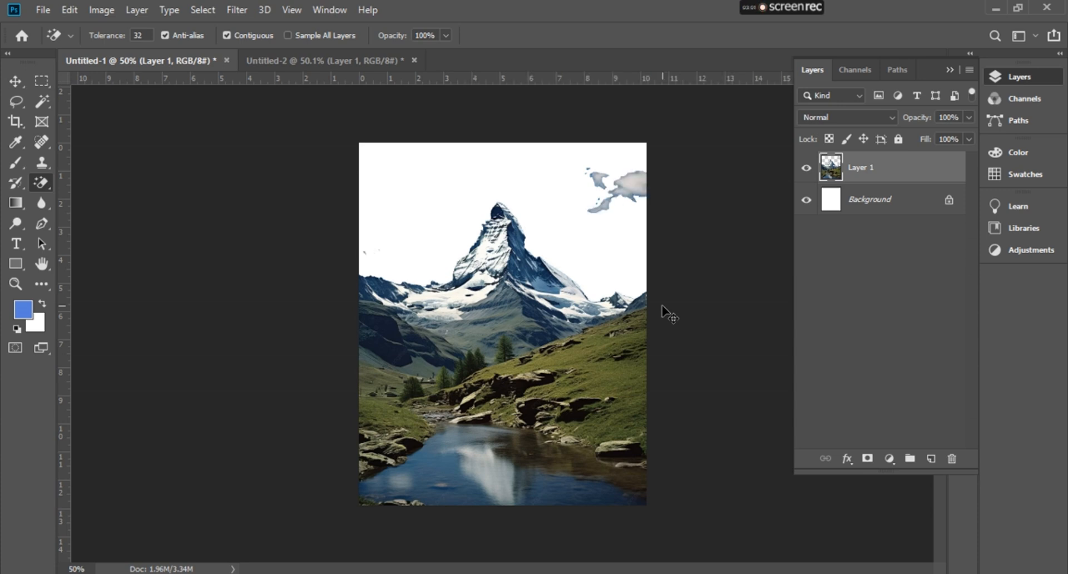
key("ctrl+z")
key("ctrl+z")
key("ctrl+z")
key("ctrl+z")
key("ctrl+z")
key("ctrl+z")
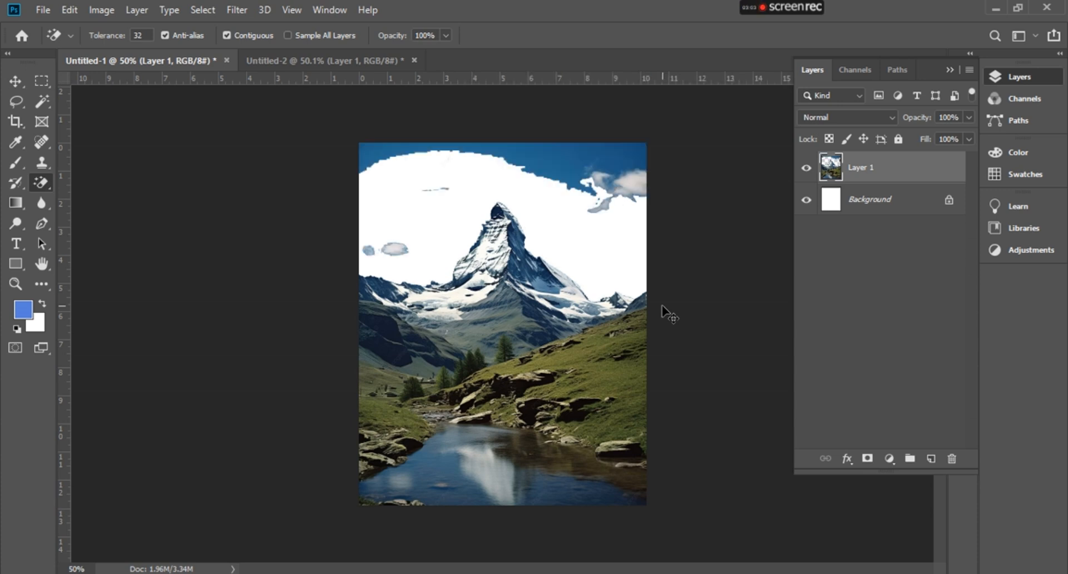
key("ctrl+z")
key("ctrl+z")
key("ctrl+z")
key("ctrl+z")
key("ctrl+z")
key("ctrl+z")
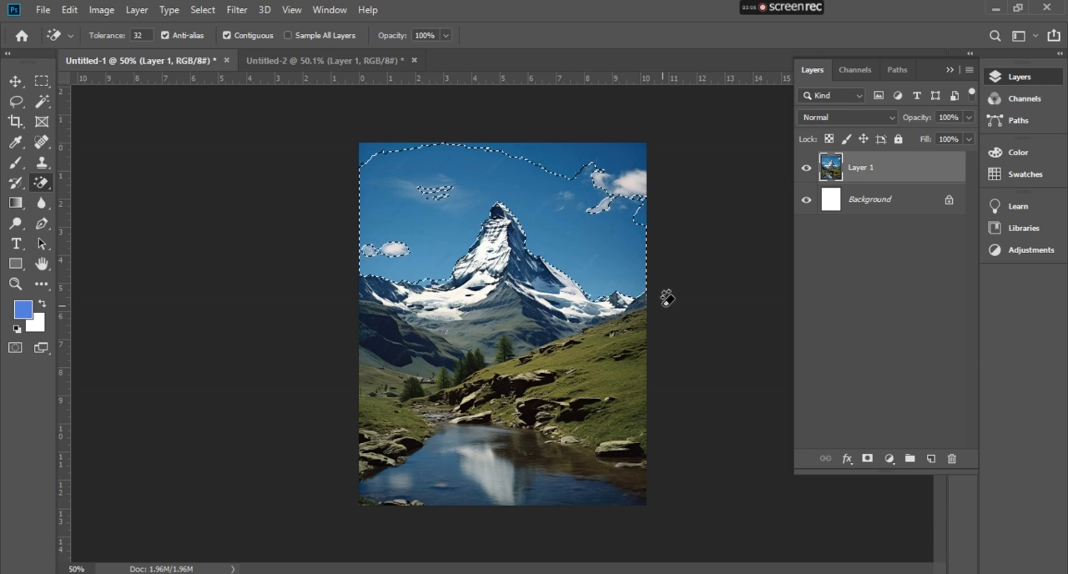
key("ctrl+z")
key("ctrl+z")
key("ctrl+z")
key("ctrl+z")
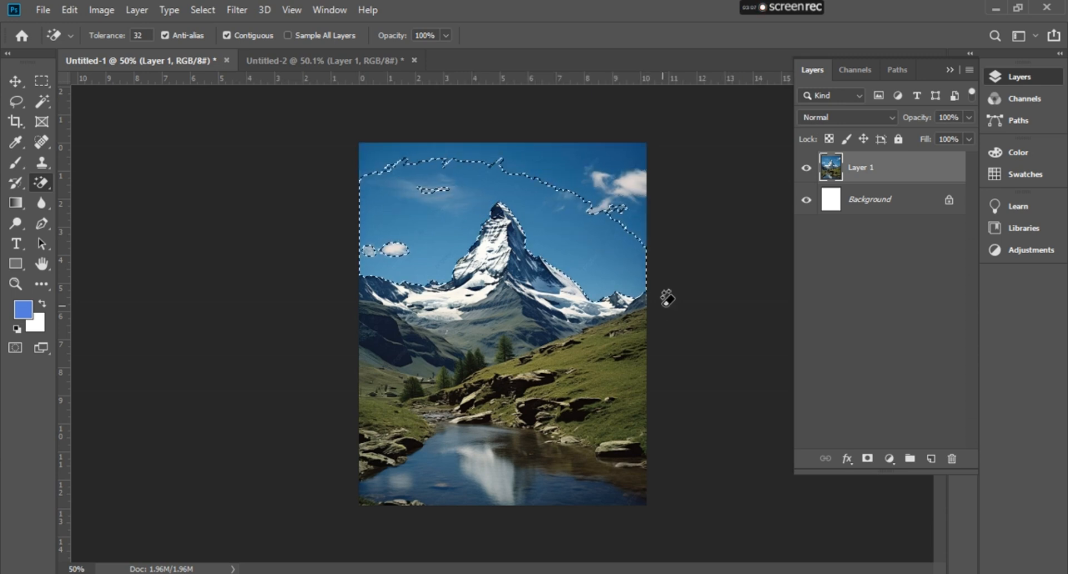
key("ctrl+z")
key("ctrl+z")
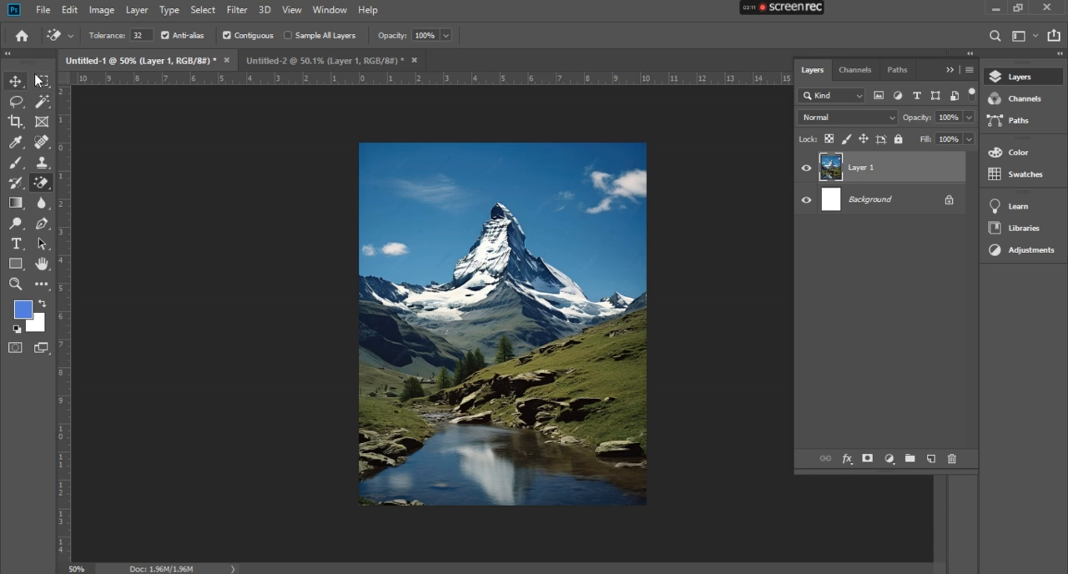
- Switch to the Eraser Tool and set its mode to Block
right_click(41, 183)
left_click(106, 183)
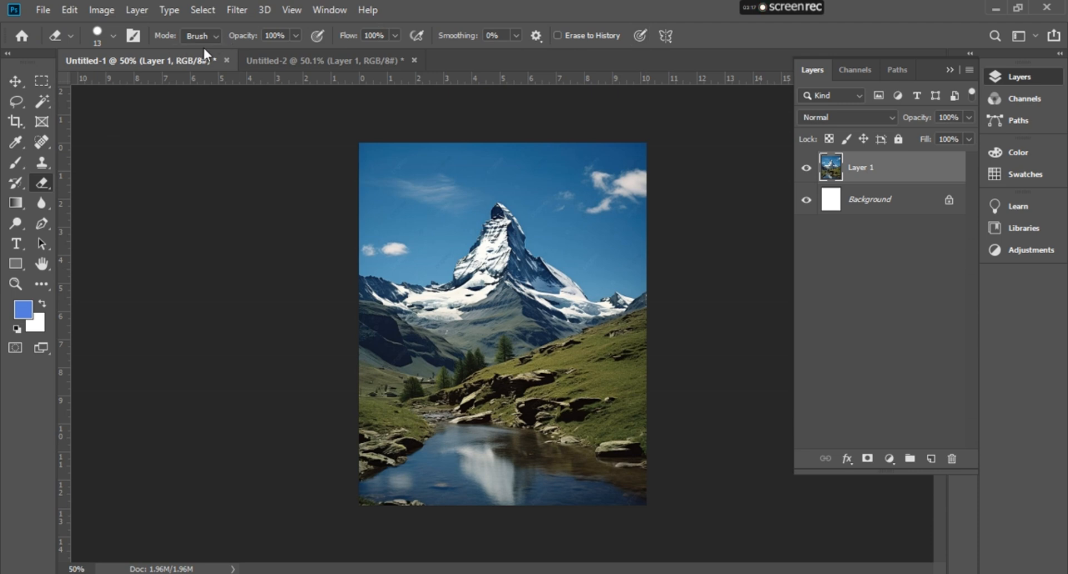
left_click(216, 36)
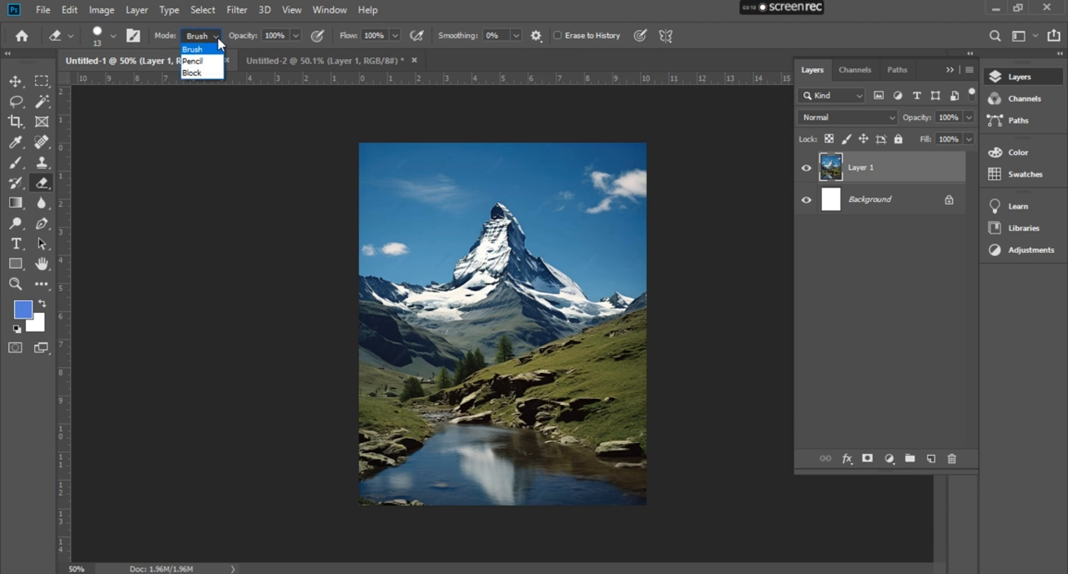
left_click(202, 71)
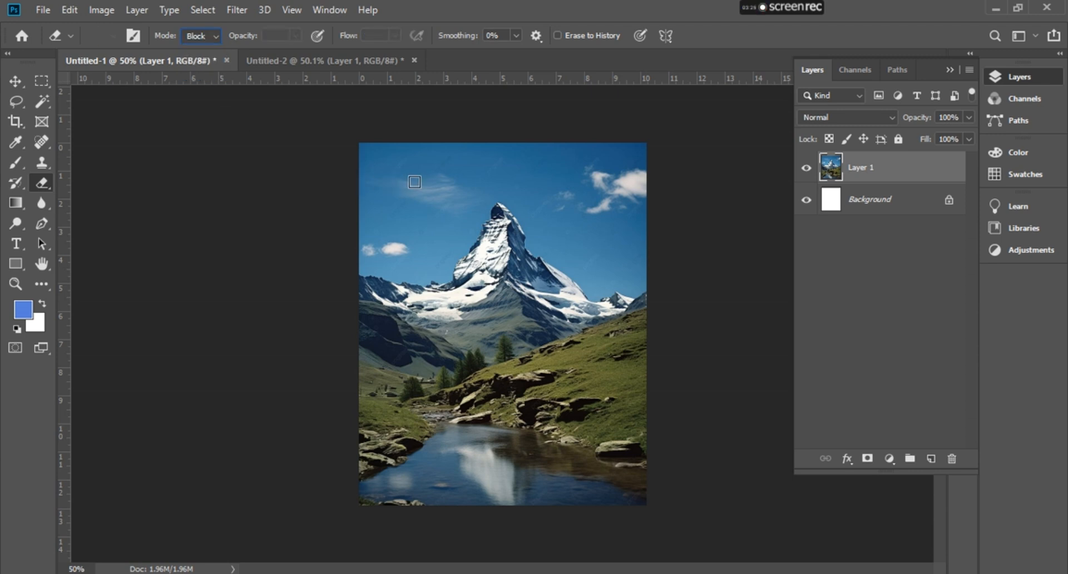
- Erase five square blocks in the sky around the peak, then undo those blocks
left_click(399, 220)
left_click(442, 227)
left_click(487, 189)
left_click(552, 228)
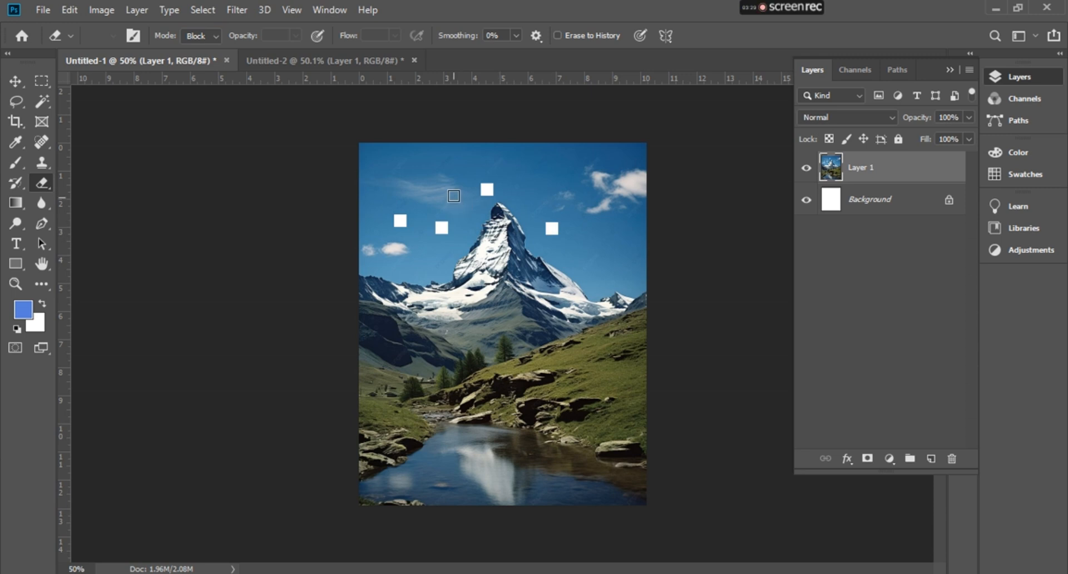
left_click(453, 192)
key("ctrl+z")
key("ctrl+z")
key("ctrl+z")
key("ctrl+z")
- Select the Brush and set the foreground colour to dark navy #030e27
left_click(18, 161)
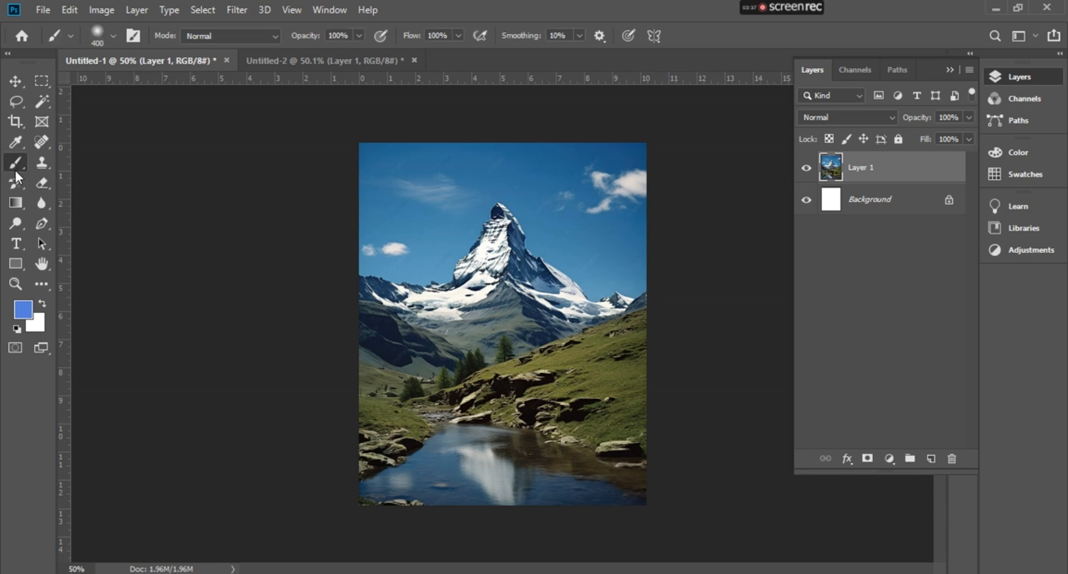
left_click(23, 314)
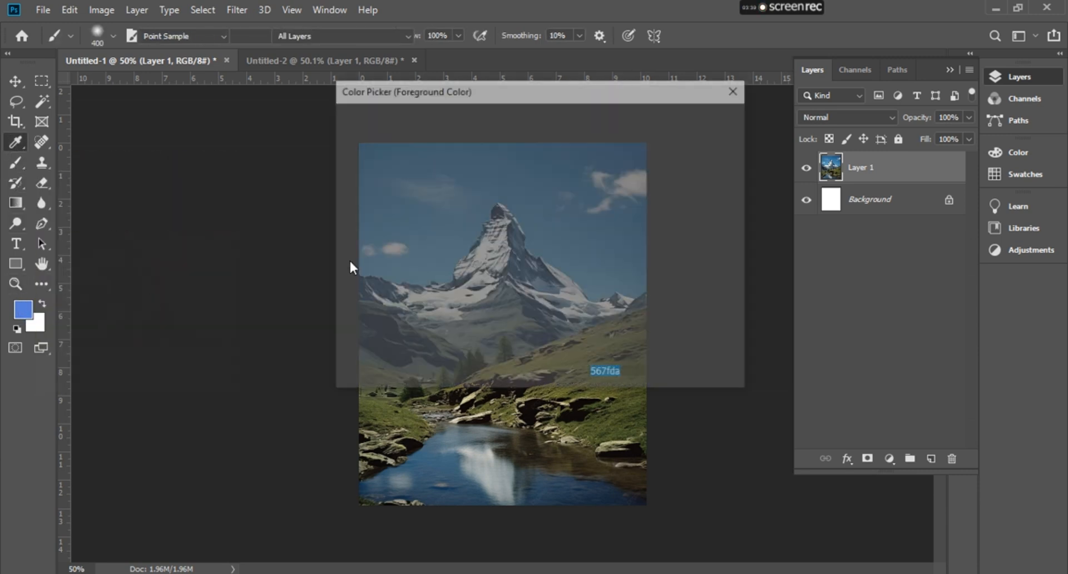
mouse_move(462, 238)
left_mouse_down()
mouse_move(530, 133)
mouse_move(536, 277)
mouse_move(525, 295)
left_mouse_up()
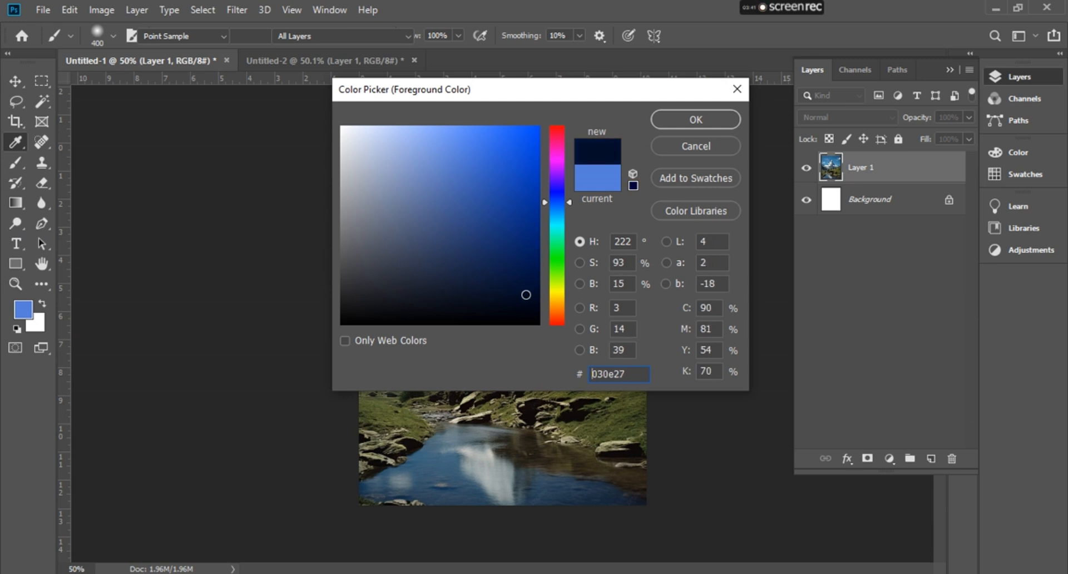
left_click(695, 115)
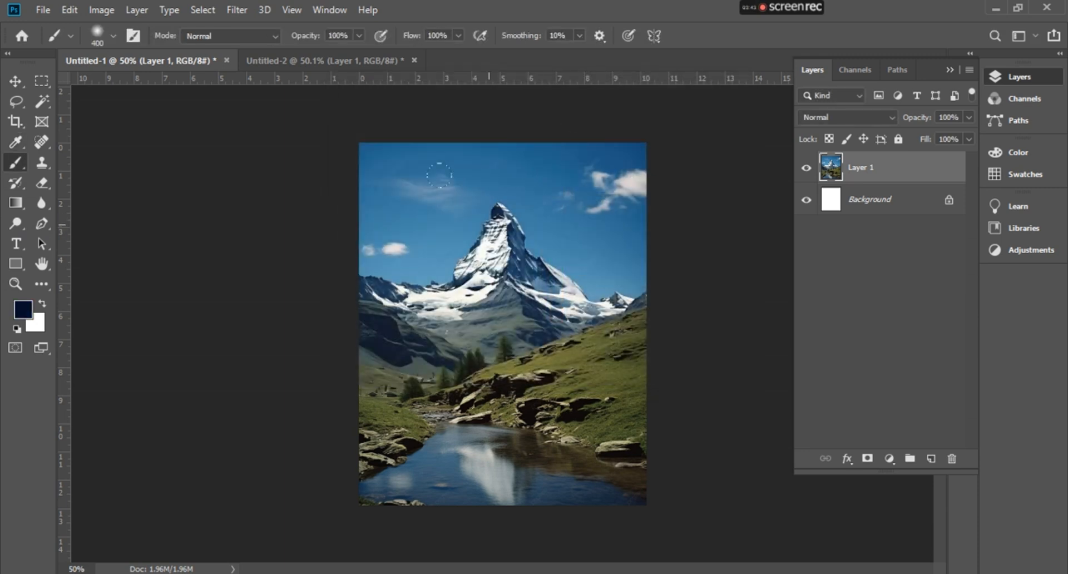
- Reduce the brush to 175 px and paint a dark vertical stroke from the sky down through the mountain
key("bracketleft")
key("bracketleft")
key("bracketleft")
mouse_move(431, 183)
left_mouse_down()
mouse_move(499, 205)
mouse_move(450, 268)
mouse_move(475, 292)
mouse_move(450, 336)
mouse_move(496, 388)
mouse_move(472, 445)
left_mouse_up()
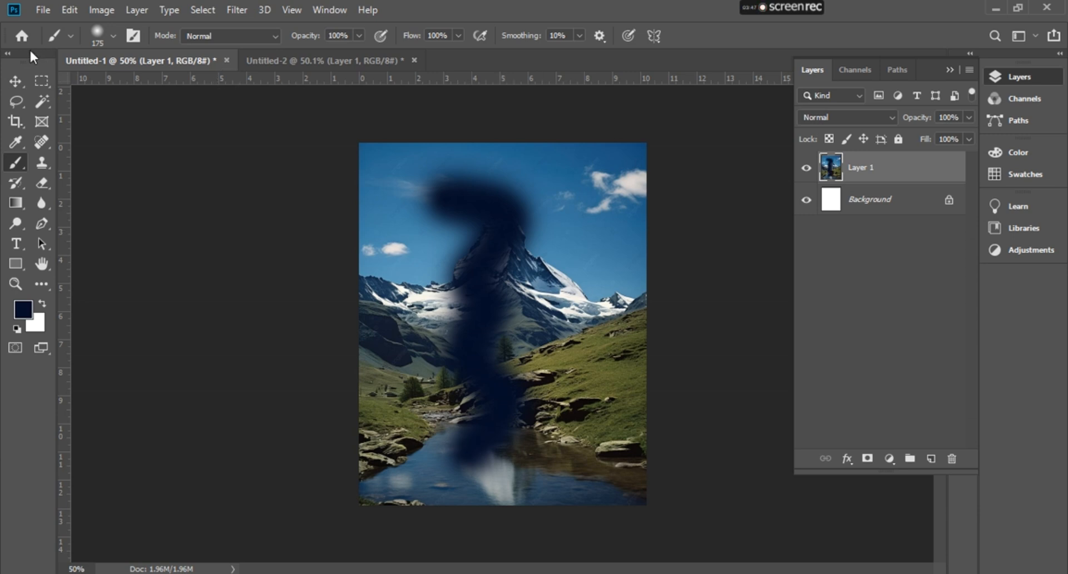
- Switch to the Eraser Tool and set its mode to Brush
left_click_drag(38, 179, 95, 182)
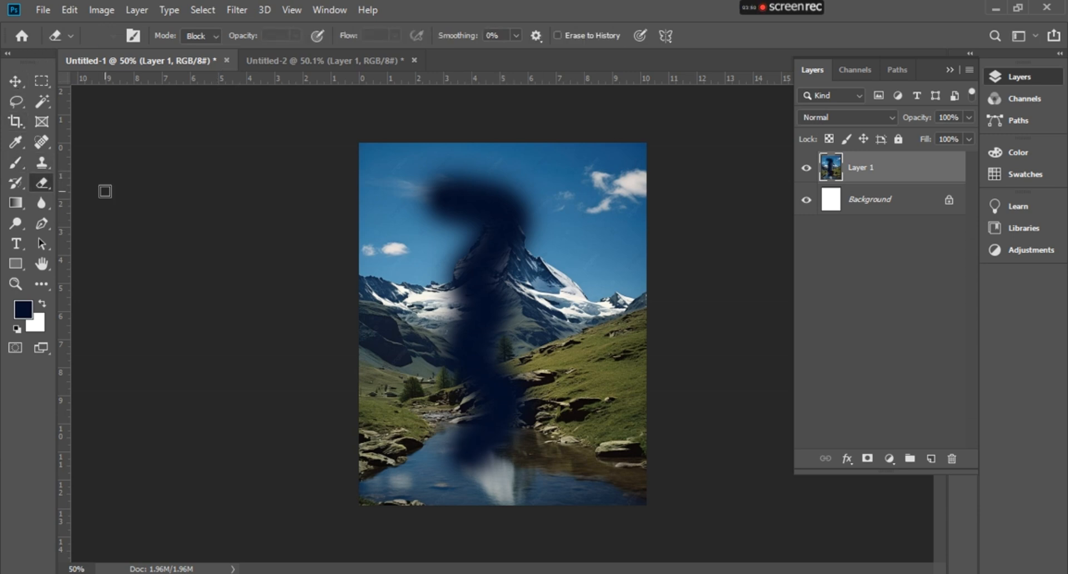
left_click(213, 35)
left_click(194, 50)
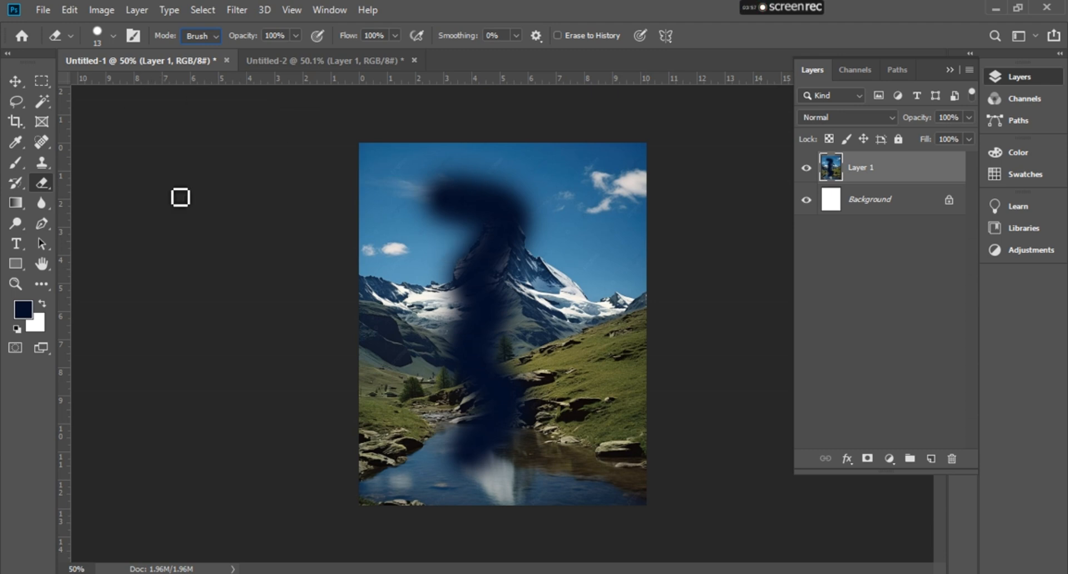
- Enlarge the eraser brush to 200 px
left_click(114, 36)
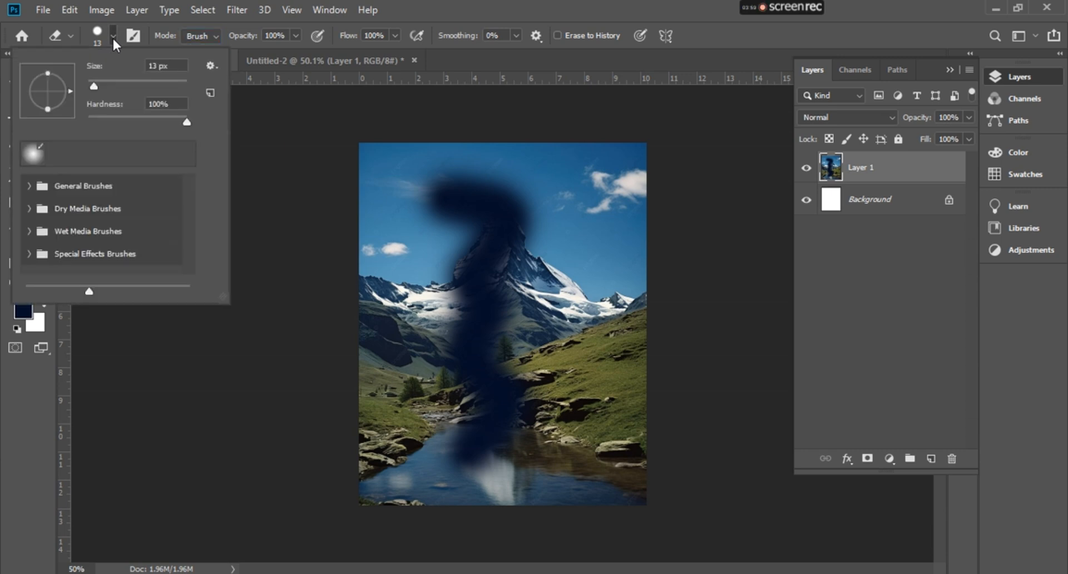
left_click_drag(93, 89, 109, 89)
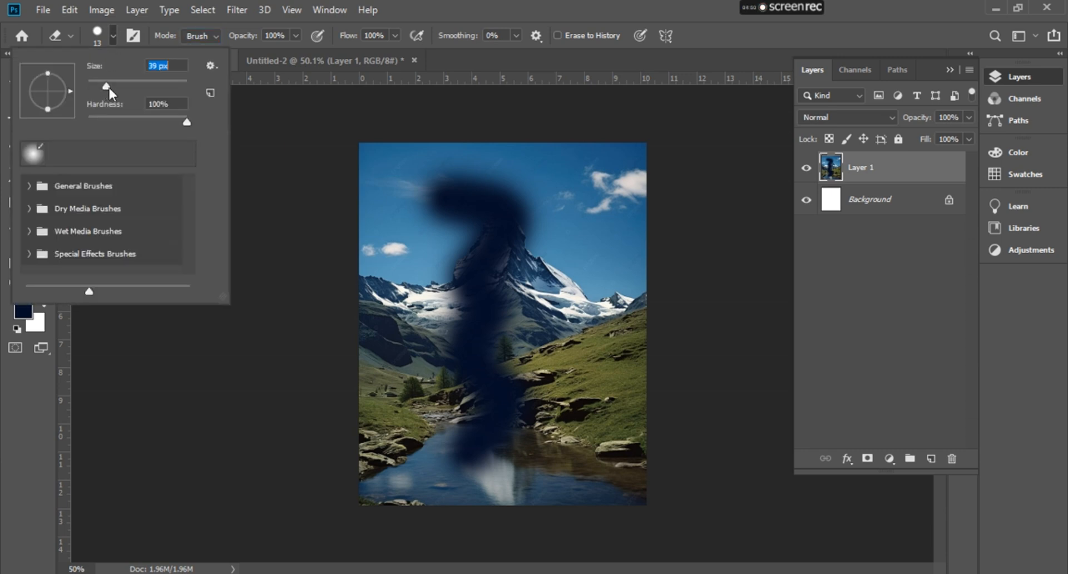
left_click(112, 36)
right_click(446, 195)
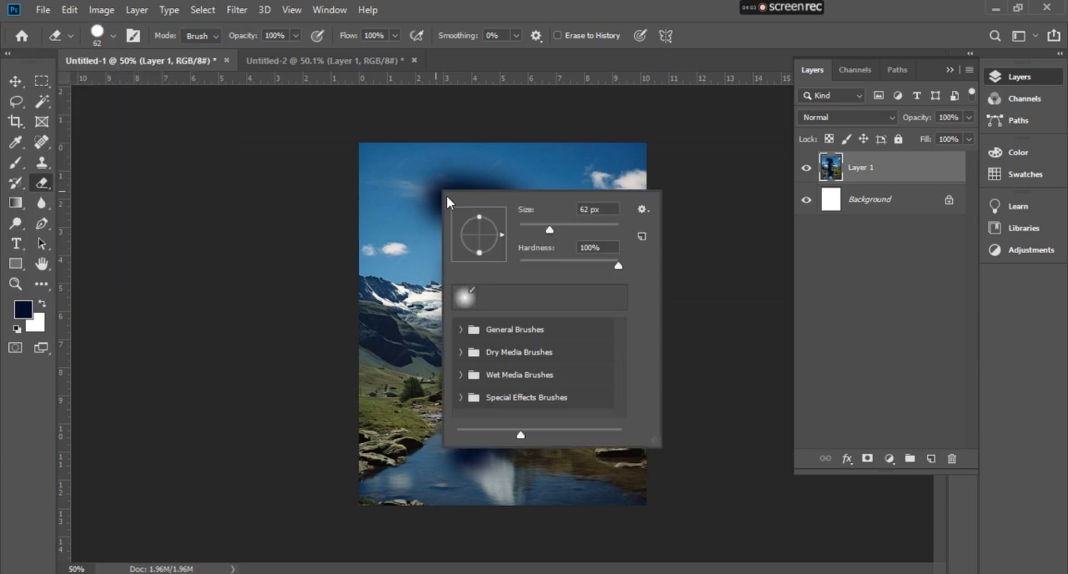
left_click_drag(541, 231, 570, 231)
type("1")
key("BackSpace")
left_click(572, 227)
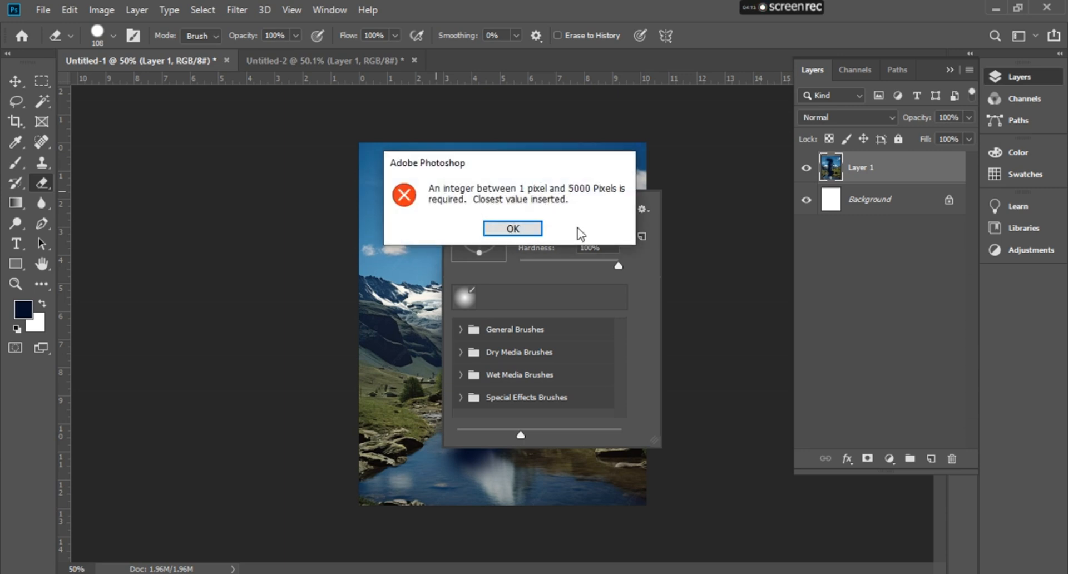
left_click(519, 230)
left_click(239, 176)
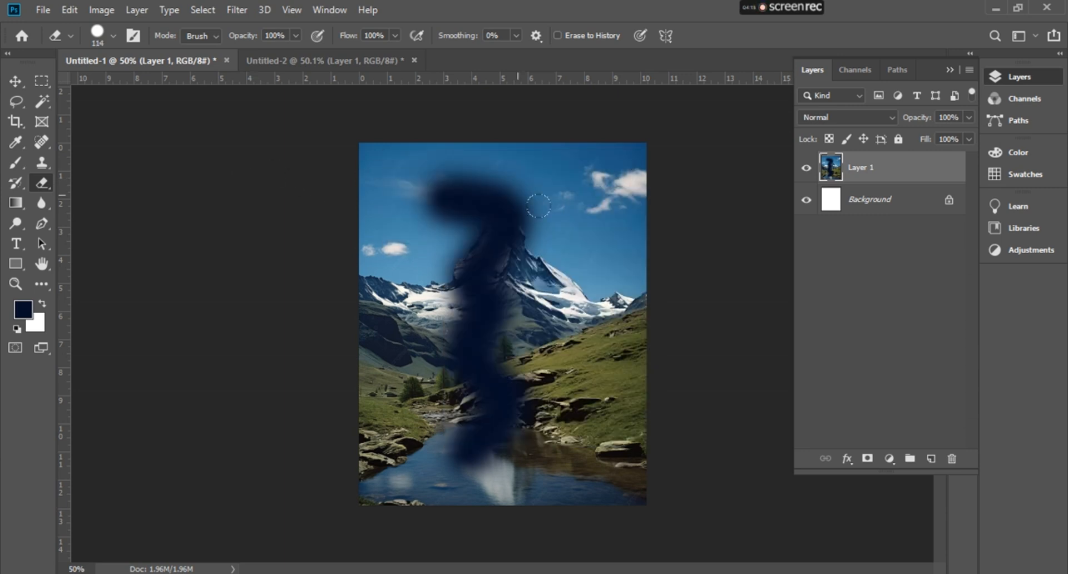
key("bracketright")
key("bracketright")
key("bracketright")
key("bracketright")
- Erase a horizontal and a vertical stroke over the painted area, undoing each, and undo the dark brush stroke
left_click_drag(427, 212, 466, 212)
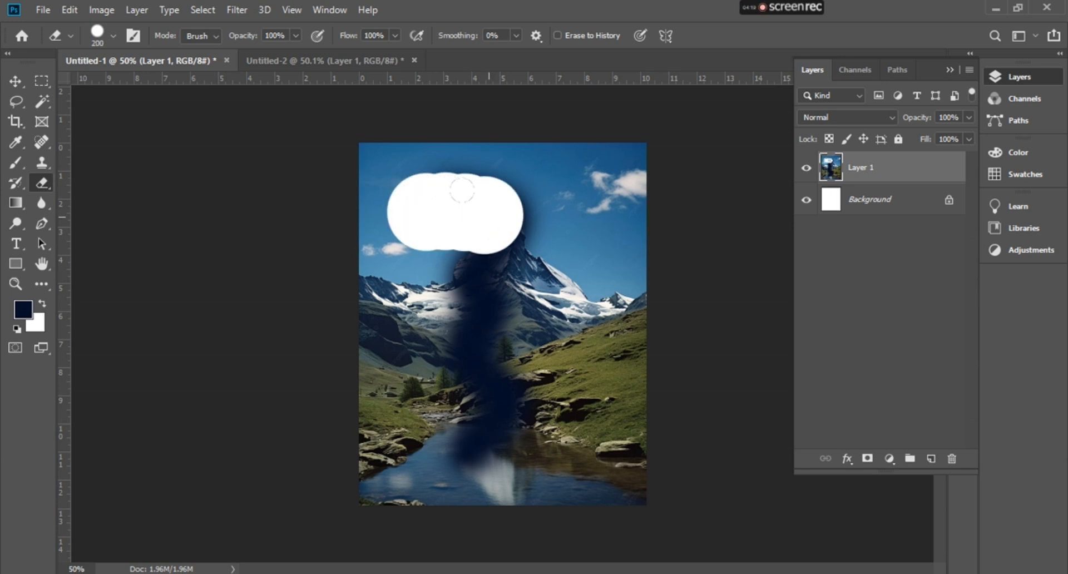
key("ctrl+z")
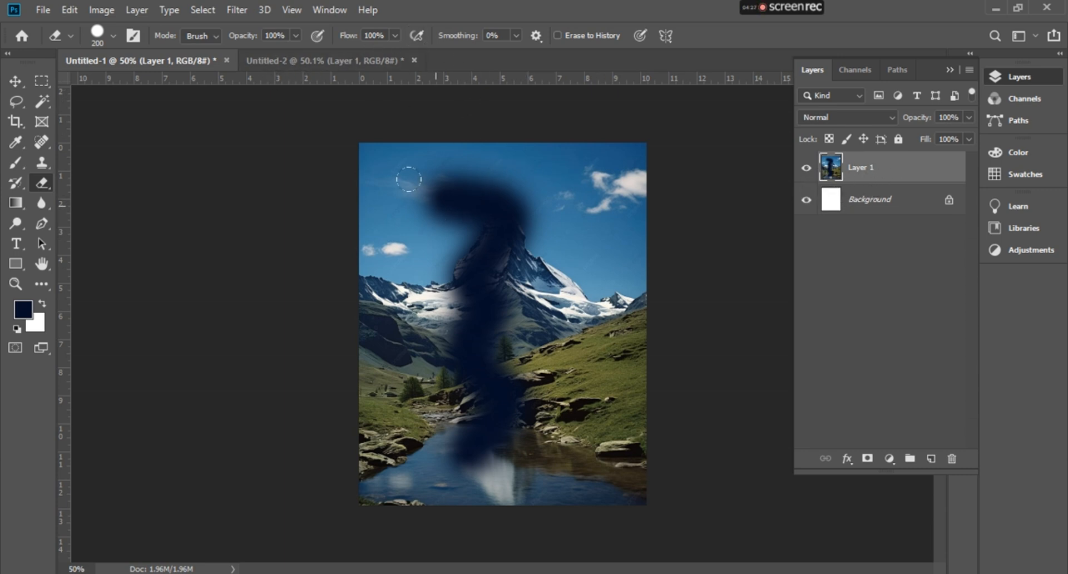
mouse_move(431, 194)
left_mouse_down()
mouse_move(476, 195)
mouse_move(487, 244)
mouse_move(457, 304)
mouse_move(490, 392)
mouse_move(445, 423)
left_mouse_up()
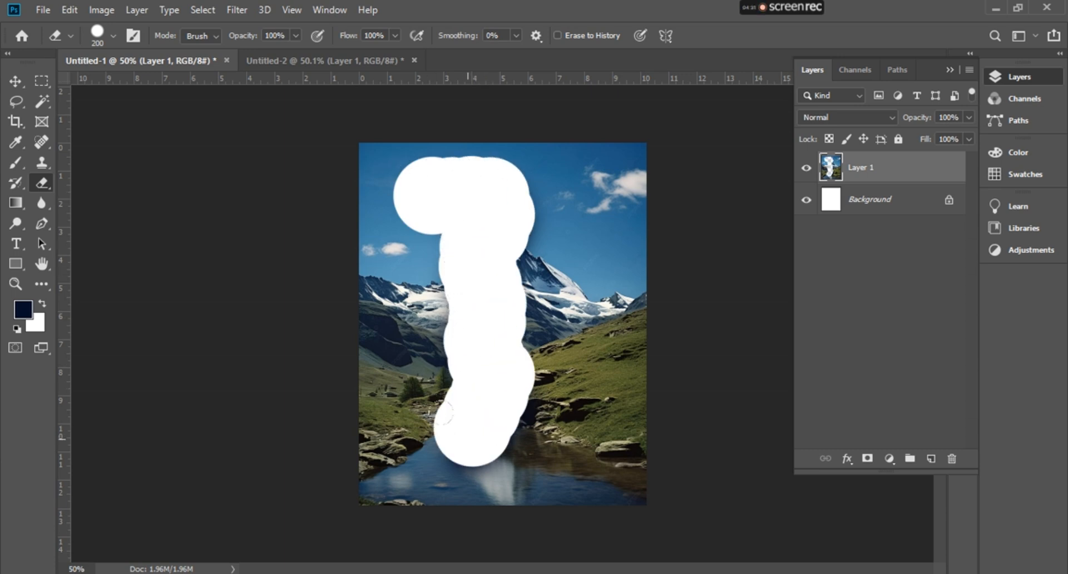
key("ctrl+z")
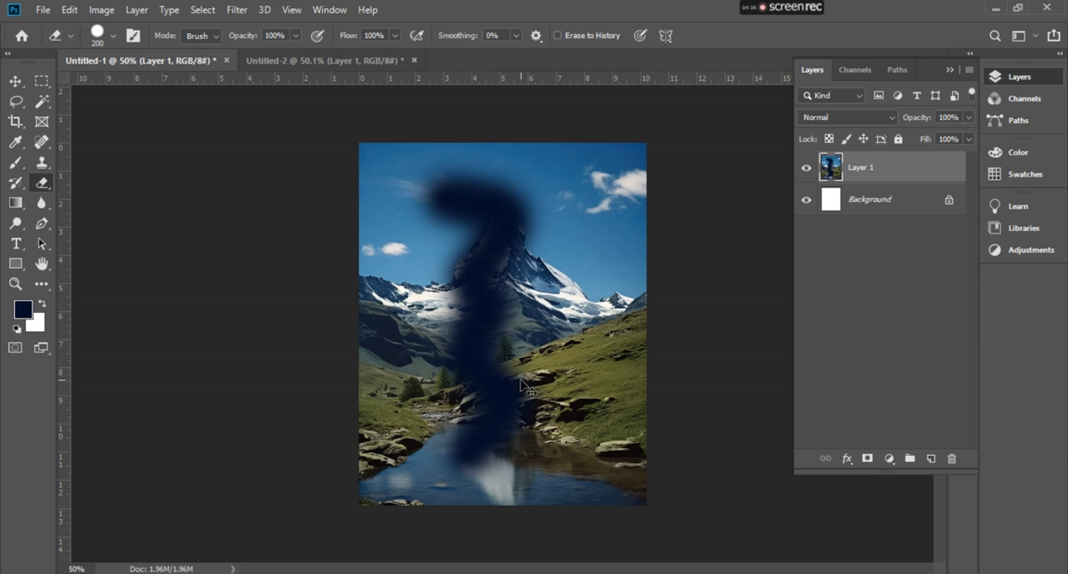
key("ctrl+z")
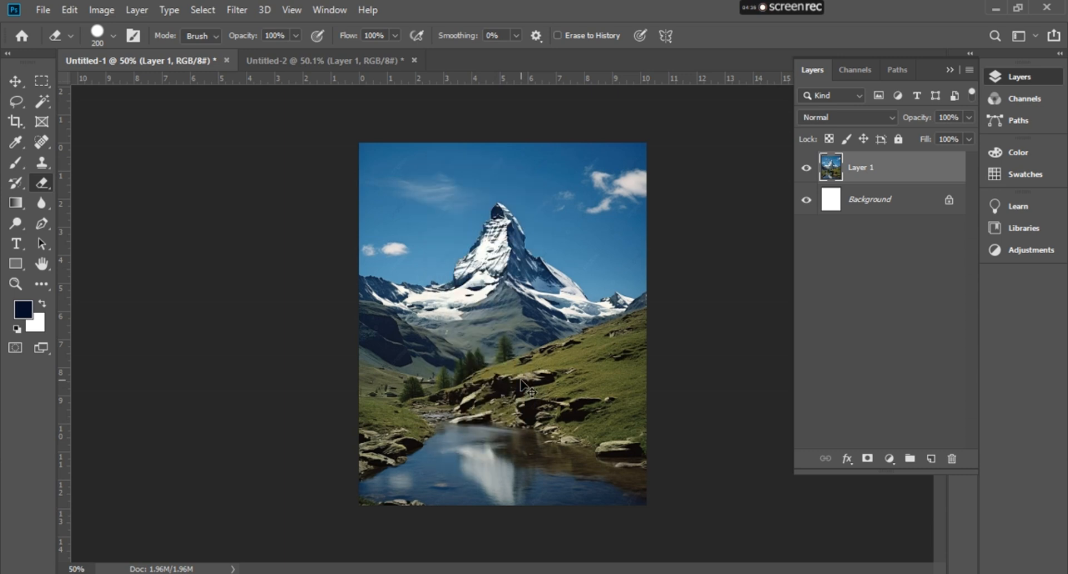
- Add a new layer and paint a dark vertical stroke on it with the Brush
left_click(932, 459)
left_click(16, 162)
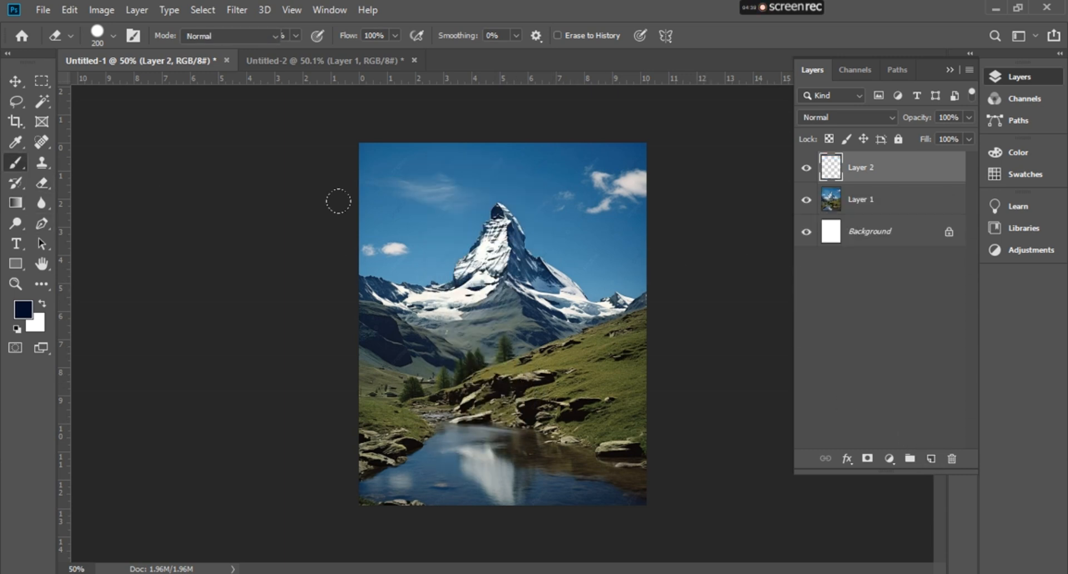
mouse_move(481, 183)
left_mouse_down()
mouse_move(503, 334)
mouse_move(450, 456)
left_mouse_up()
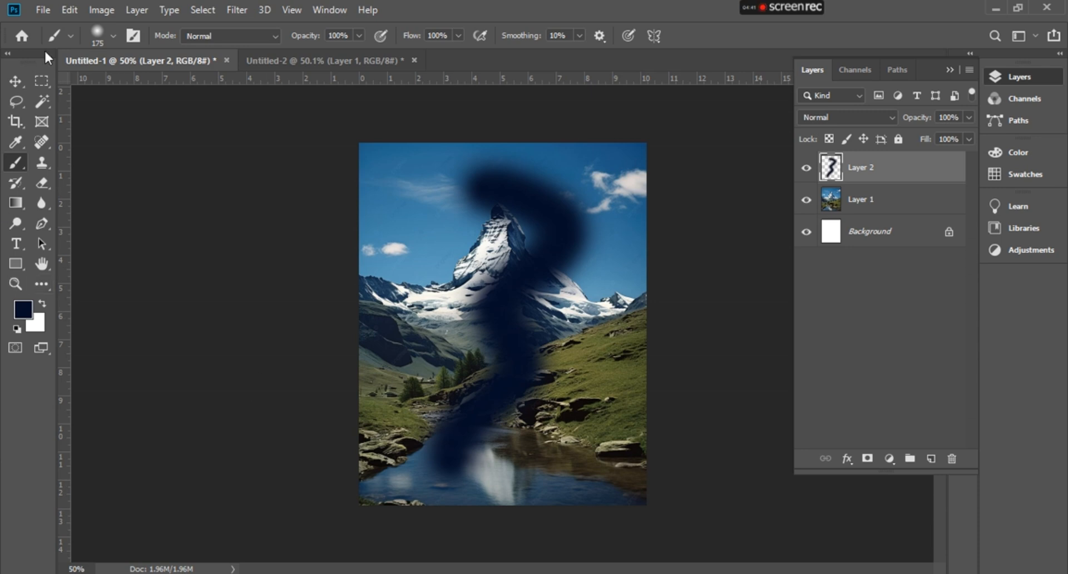
- Erase the dark stroke from the new layer with the Eraser Tool
left_click(16, 81)
left_click(42, 181)
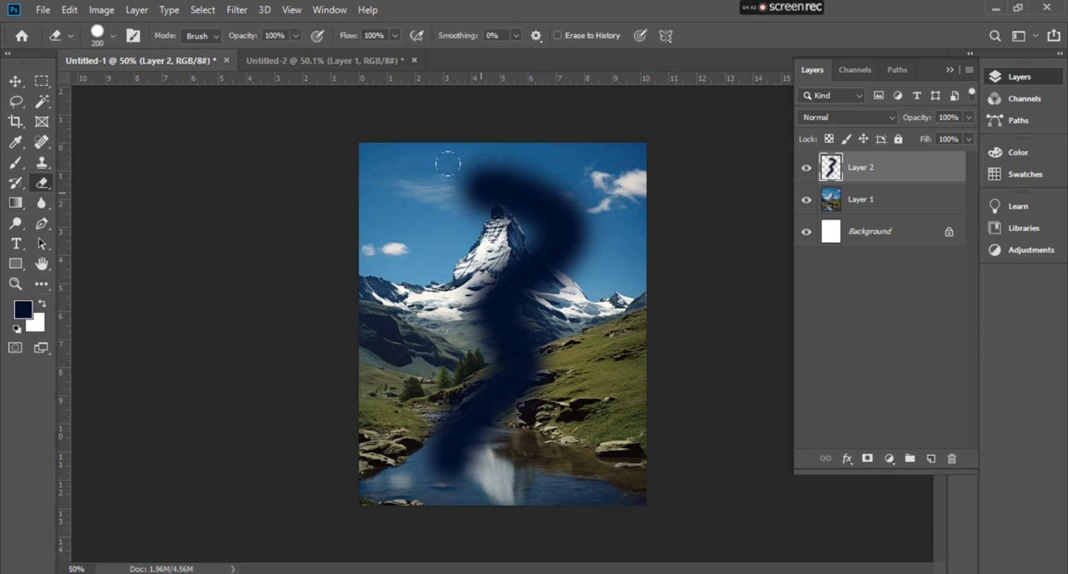
mouse_move(443, 167)
left_mouse_down()
mouse_move(578, 236)
mouse_move(451, 473)
left_mouse_up()
mouse_move(537, 367)
left_mouse_down()
mouse_move(523, 239)
mouse_move(465, 184)
left_mouse_up()
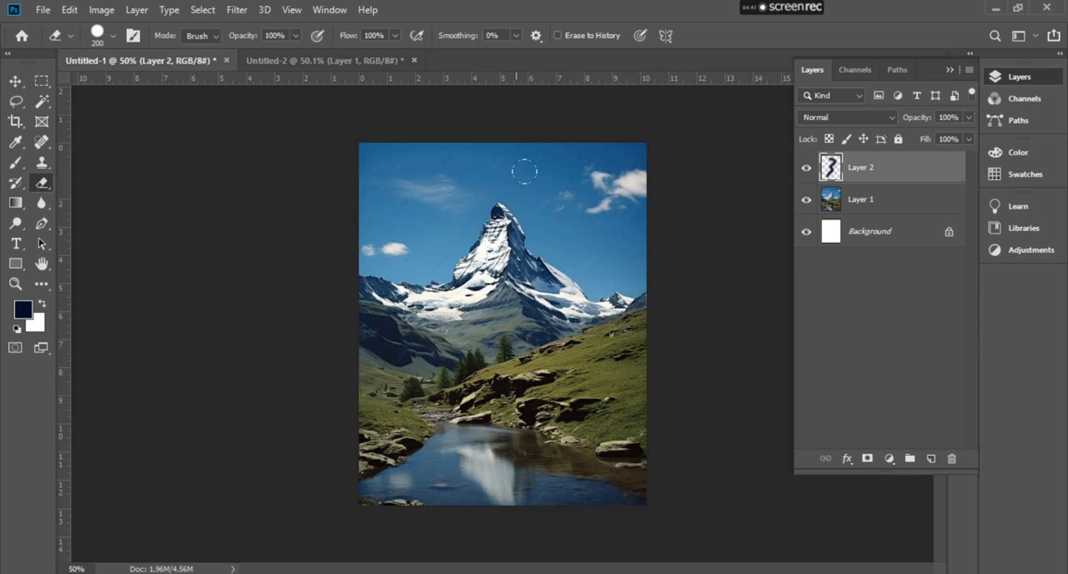
- Set the eraser smoothing to 51% and enable Erase to History
left_click(294, 35)
left_click(295, 36)
left_click(515, 36)
left_click_drag(538, 57, 552, 56)
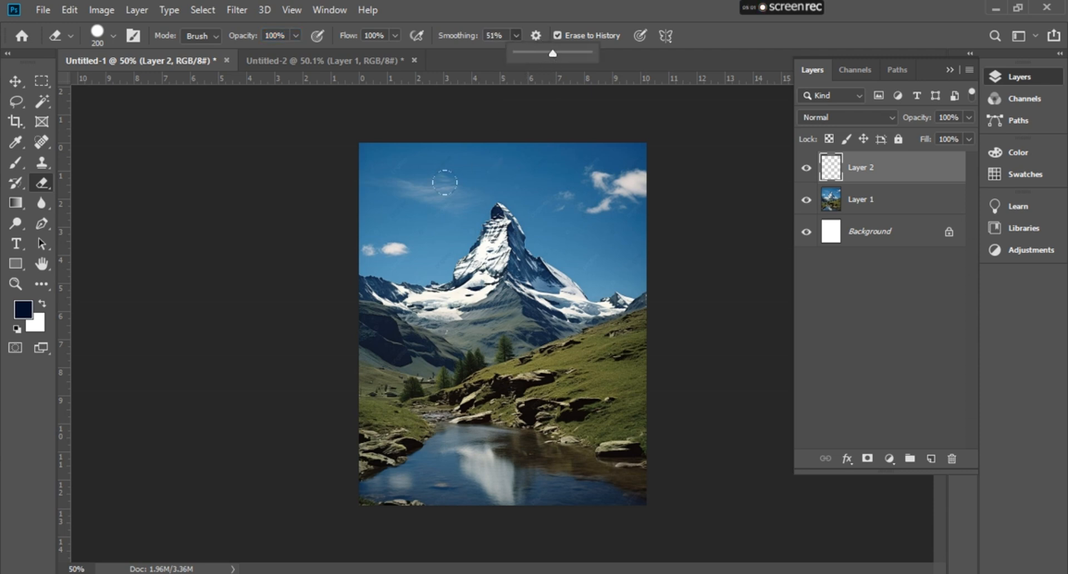
- Erase a stroke across the sky, undo it, and delete Layer 2
mouse_move(445, 214)
left_mouse_down()
mouse_move(592, 163)
mouse_move(591, 209)
left_mouse_up()
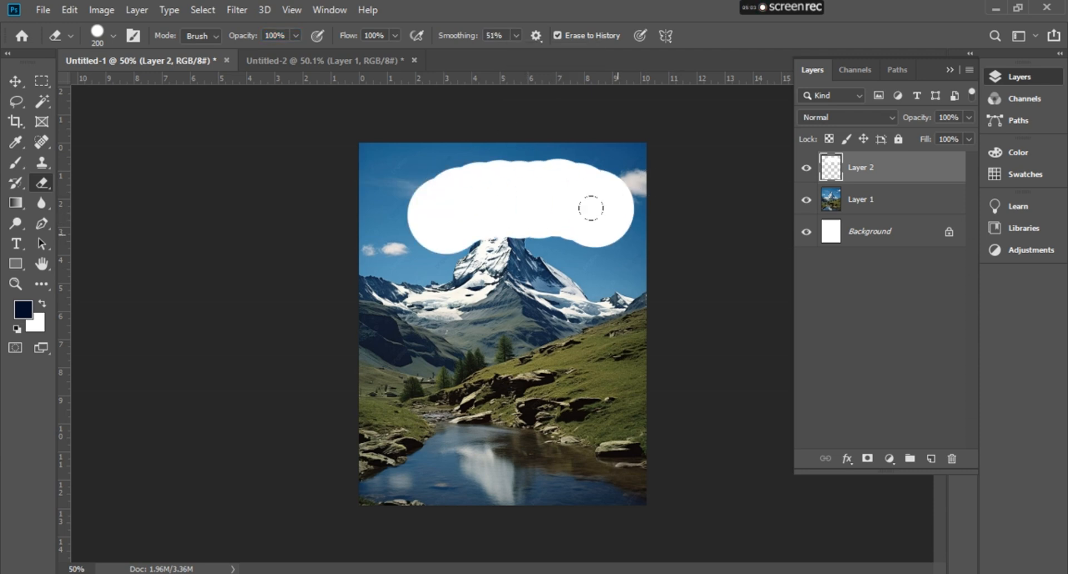
key("ctrl+z")
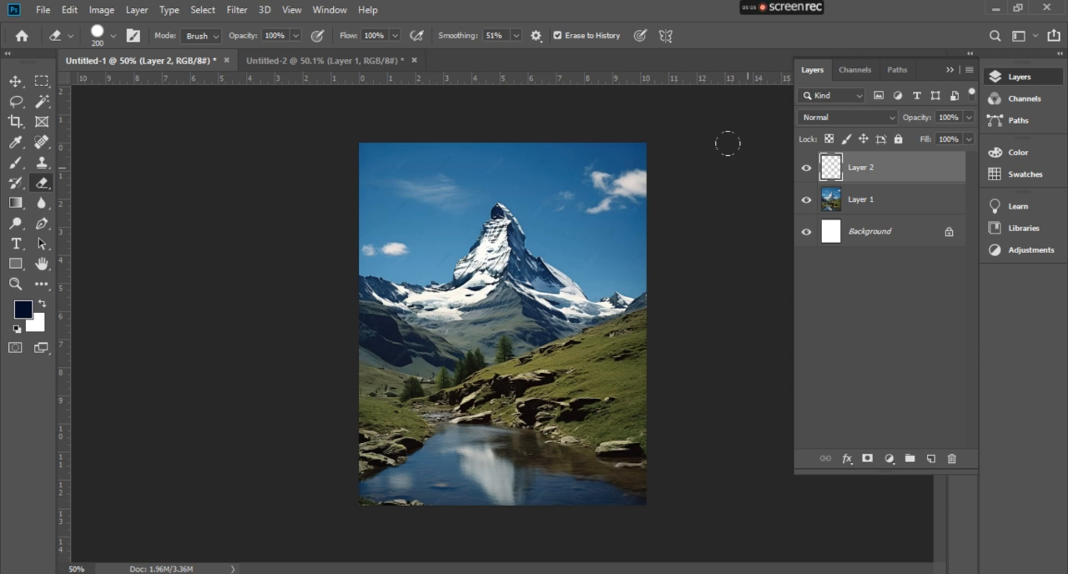
left_click(952, 459)
left_click(452, 229)
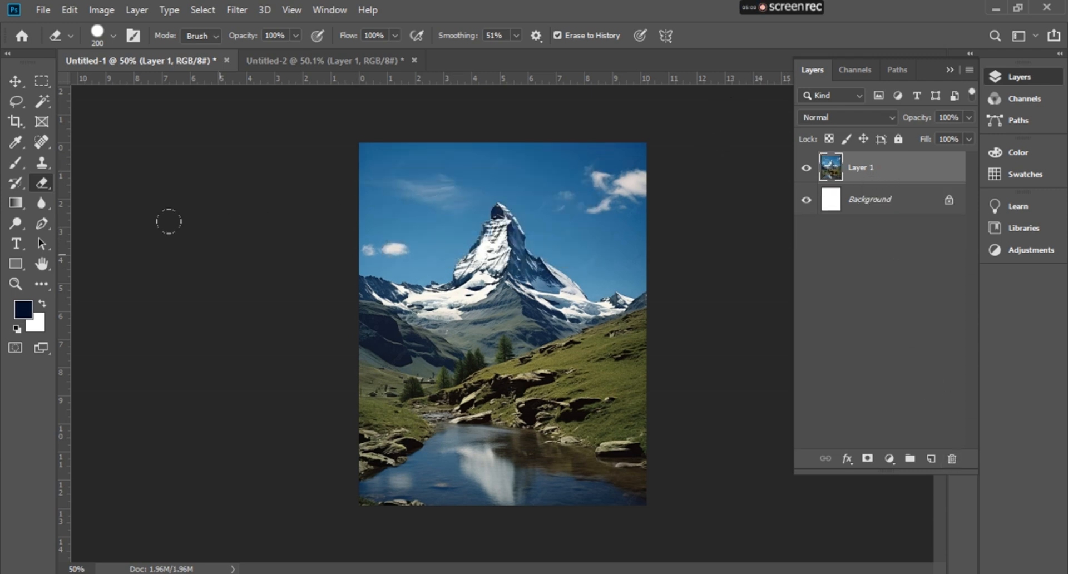
- Switch to the Background Eraser Tool, enlarge it to 175 px, and set Limits to Contiguous
right_click(38, 184)
left_click(109, 198)
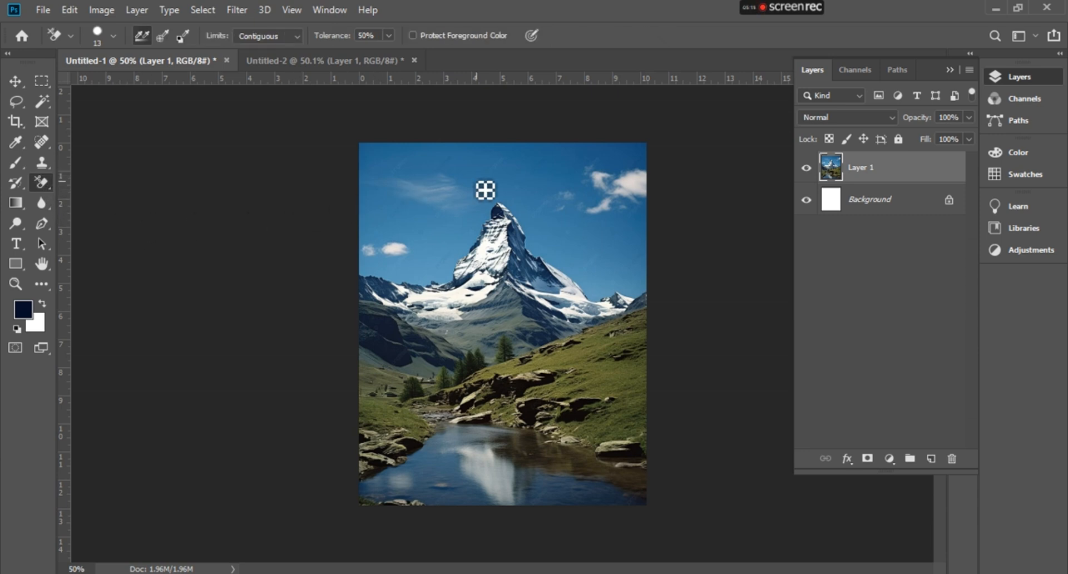
key("bracketright")
key("bracketright")
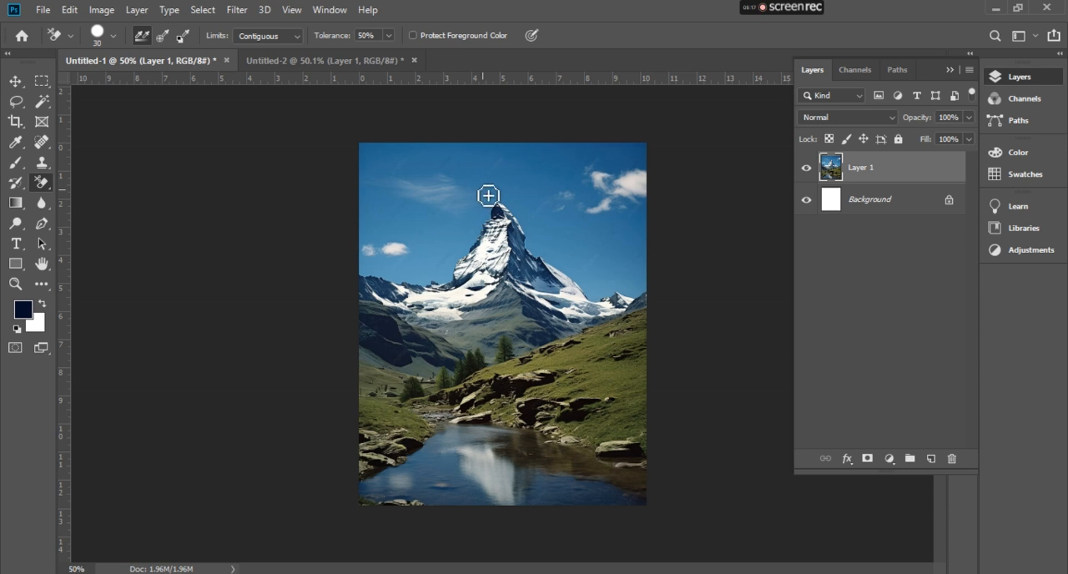
key("bracketright")
key("bracketright")
key("bracketright")
key("bracketright")
key("bracketright")
key("bracketright")
key("bracketright")
key("bracketright")
key("bracketright")
key("bracketright")
left_click(268, 35)
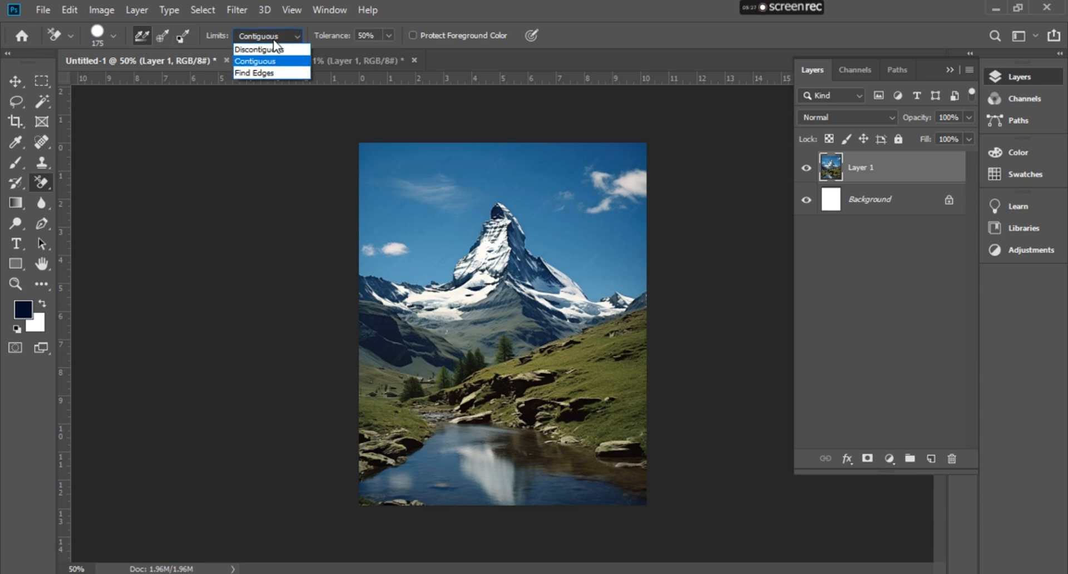
left_click(295, 60)
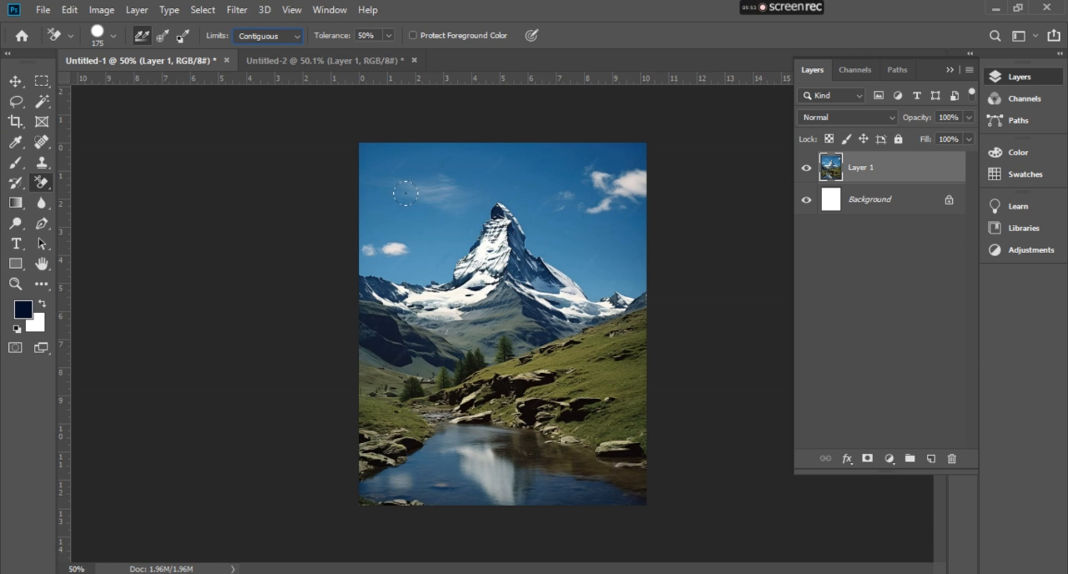
left_click(15, 121)
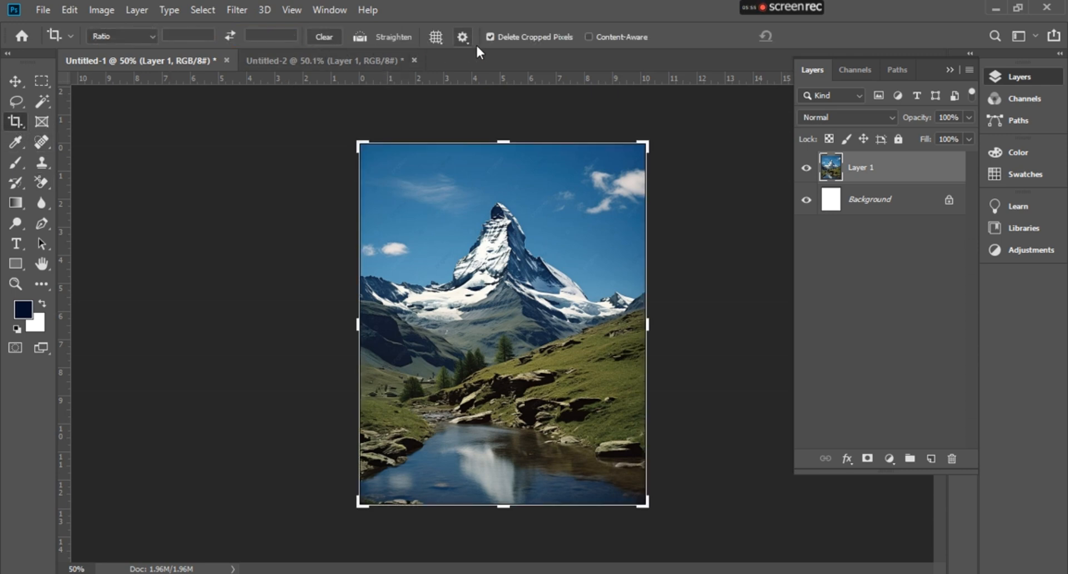
right_click(17, 123)
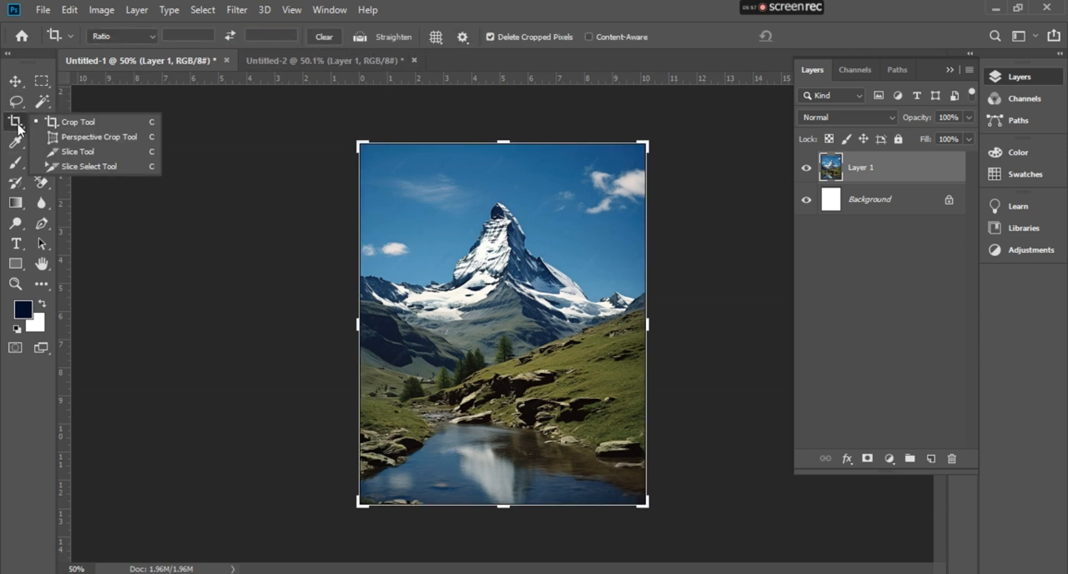
left_click(74, 138)
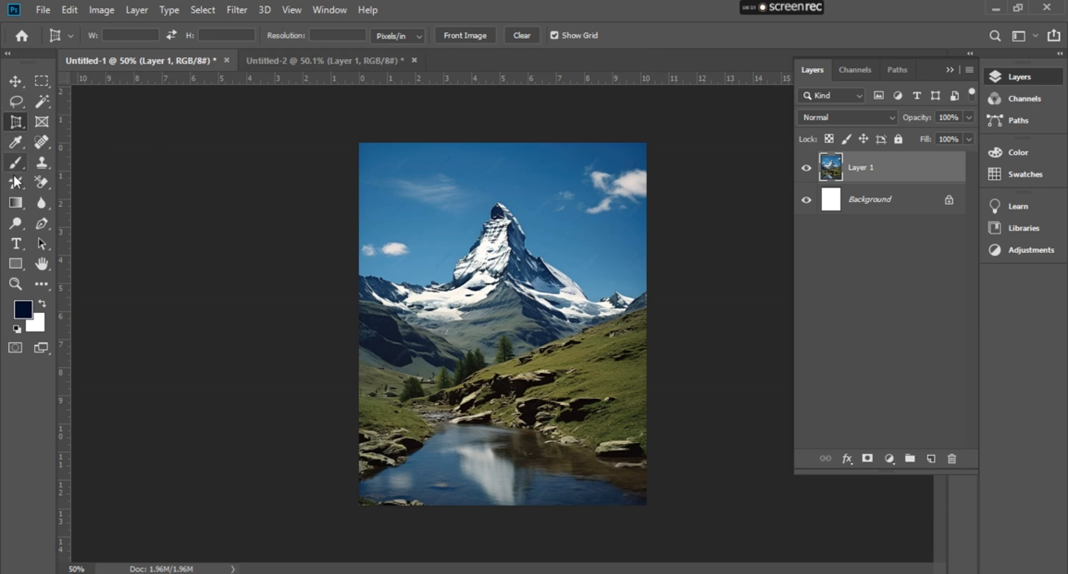
left_click(38, 181)
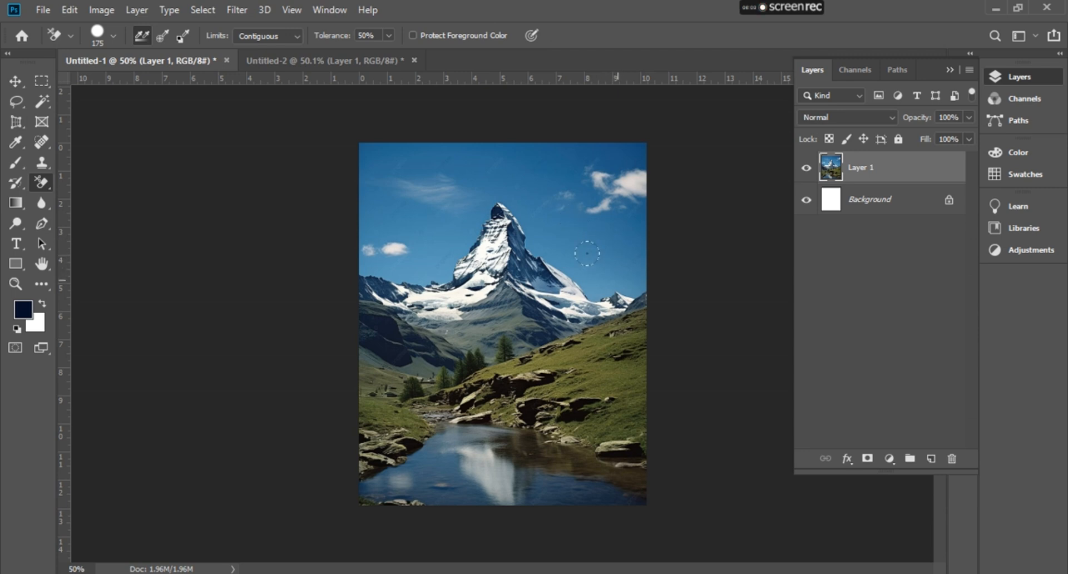
- Erase the sky around the mountain peak with the Background Eraser Tool
left_click(612, 266)
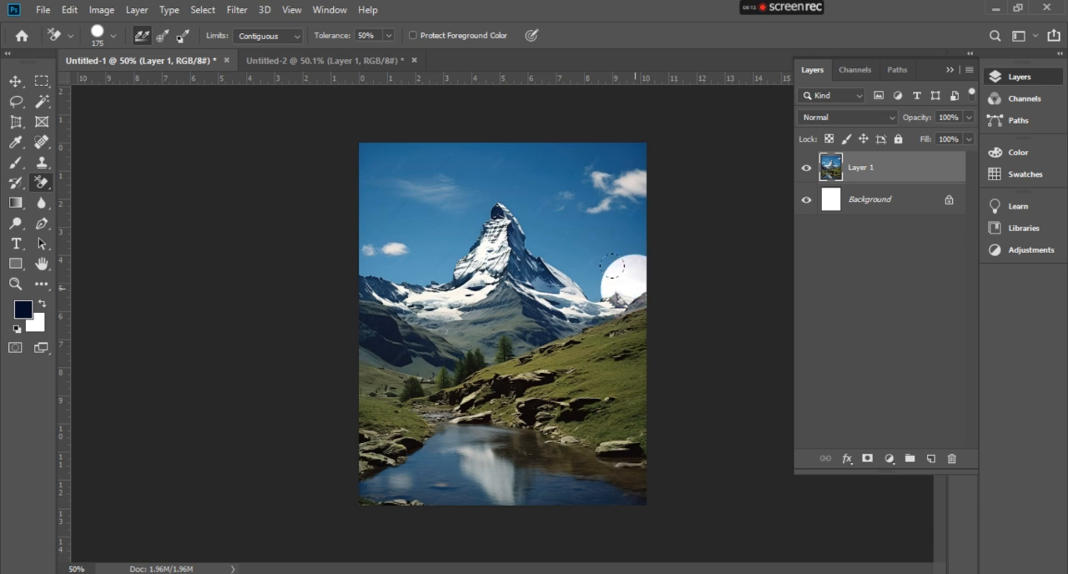
left_click(578, 262)
left_click(545, 239)
left_click(522, 234)
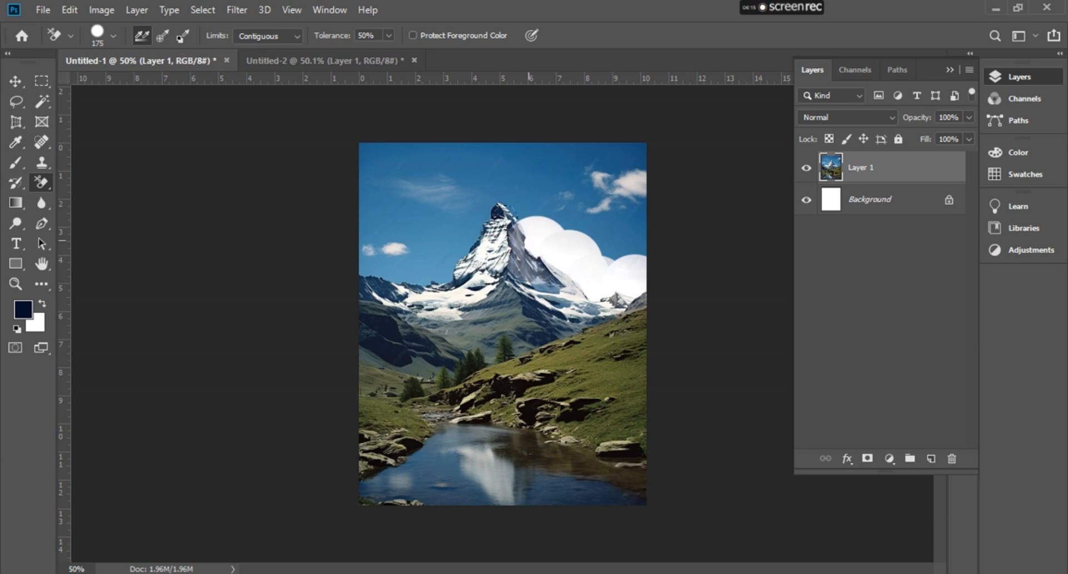
left_click(494, 183)
left_click(460, 219)
left_click(442, 247)
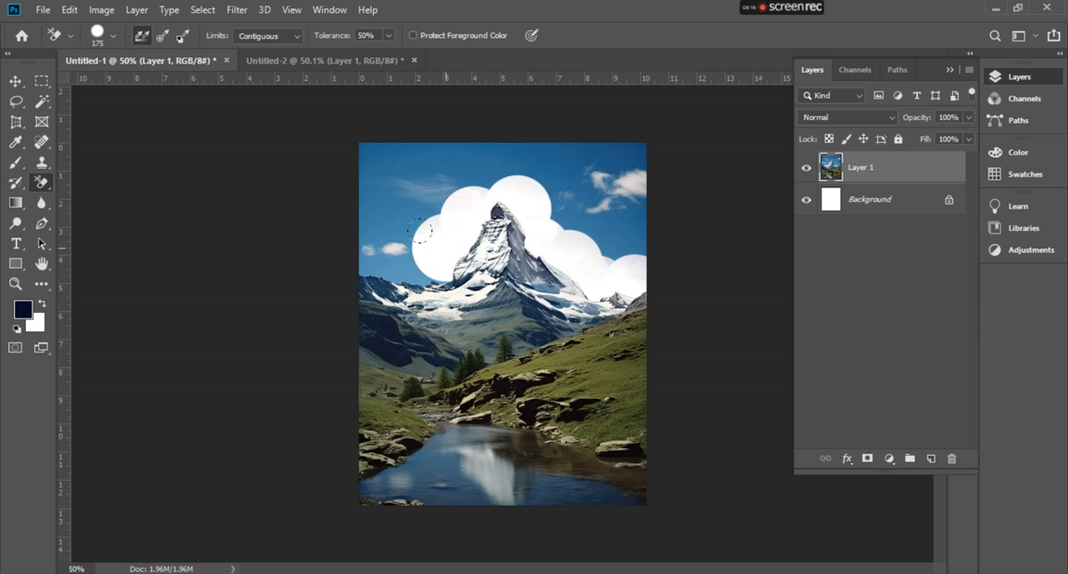
left_click(407, 263)
mouse_move(381, 242)
left_mouse_down()
mouse_move(347, 233)
mouse_move(362, 133)
mouse_move(592, 156)
mouse_move(407, 149)
mouse_move(542, 150)
mouse_move(432, 154)
mouse_move(357, 202)
left_mouse_up()
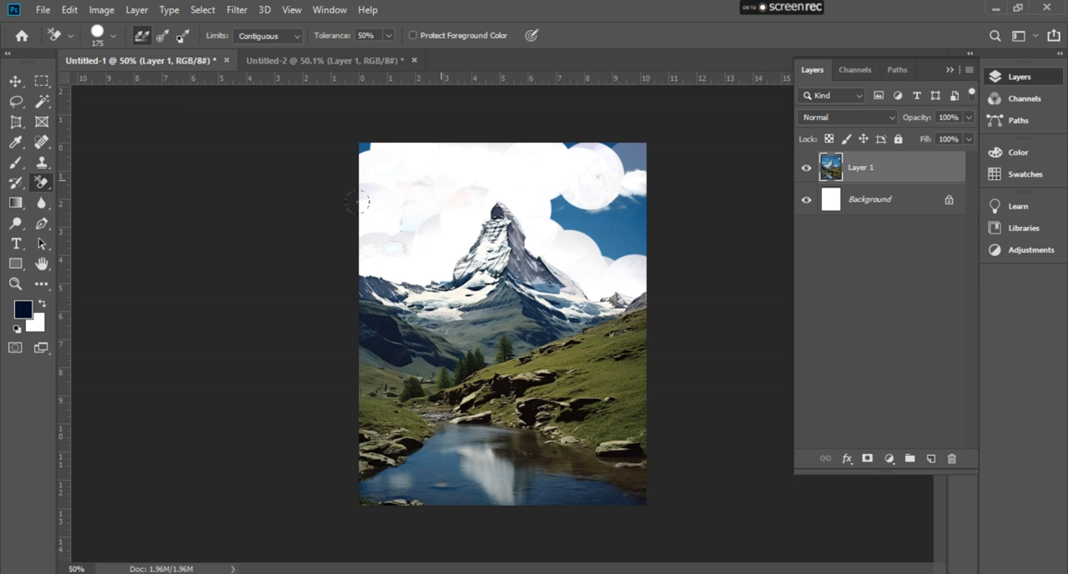
mouse_move(342, 127)
left_mouse_down()
mouse_move(477, 148)
mouse_move(569, 132)
mouse_move(547, 123)
mouse_move(577, 174)
mouse_move(529, 185)
mouse_move(566, 207)
left_mouse_up()
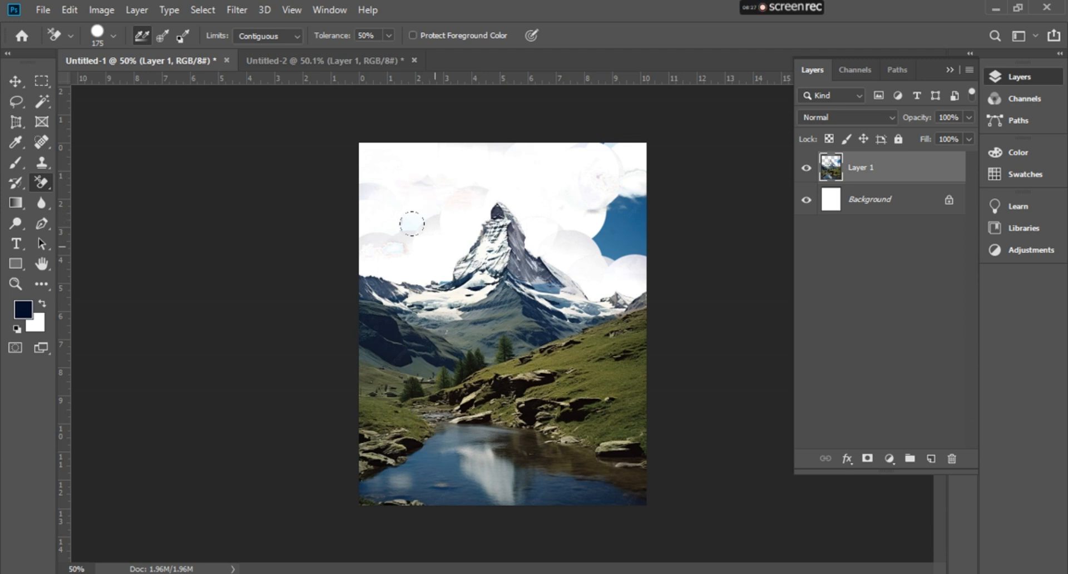
- Undo the Background Eraser strokes on the sky
scroll(400, 201, "up", 3)
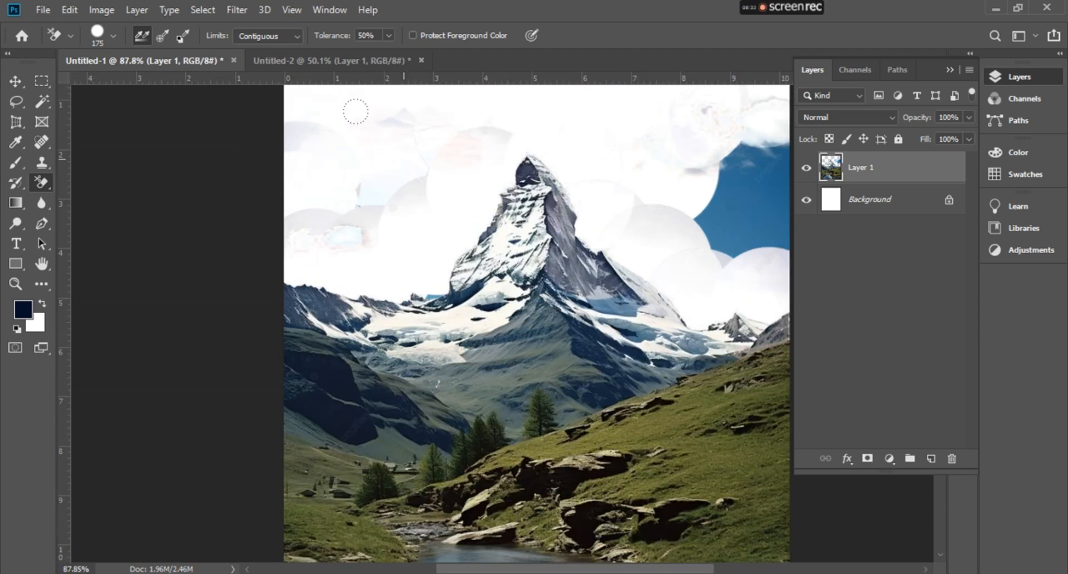
scroll(367, 121, "down", 4)
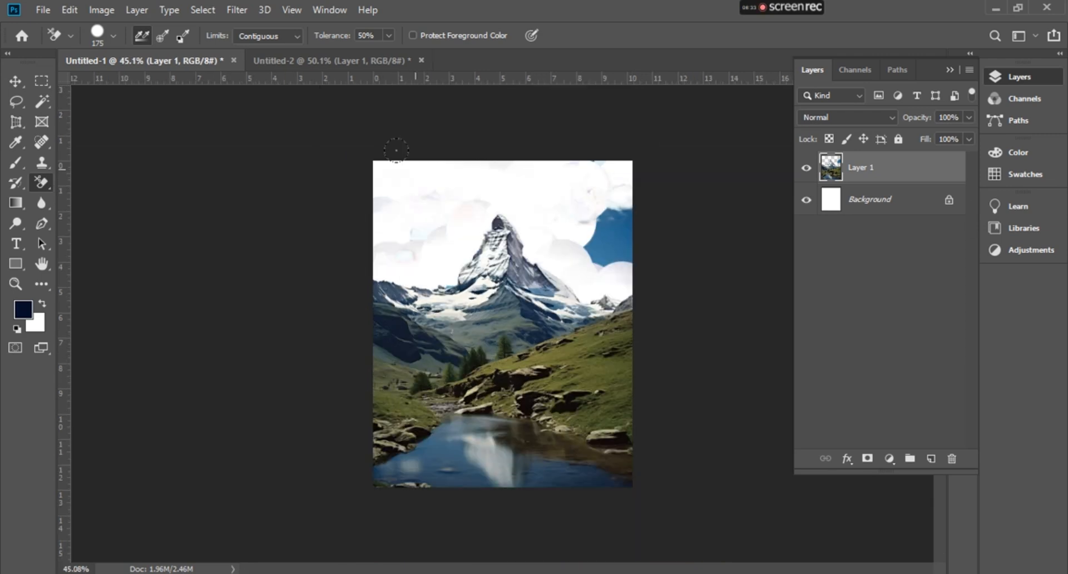
key("ctrl+z")
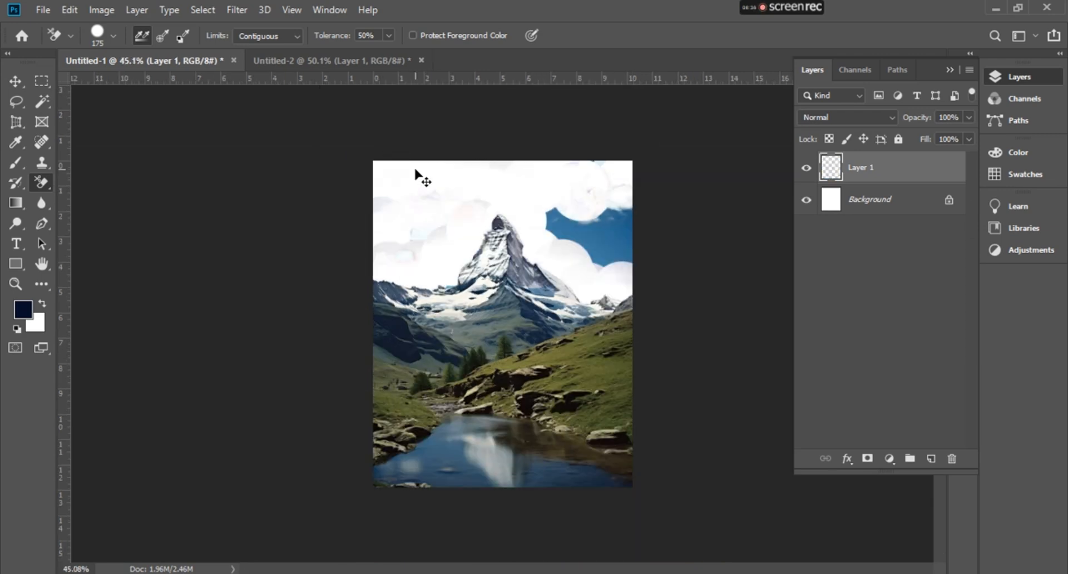
key("ctrl+z")
key("ctrl+z")
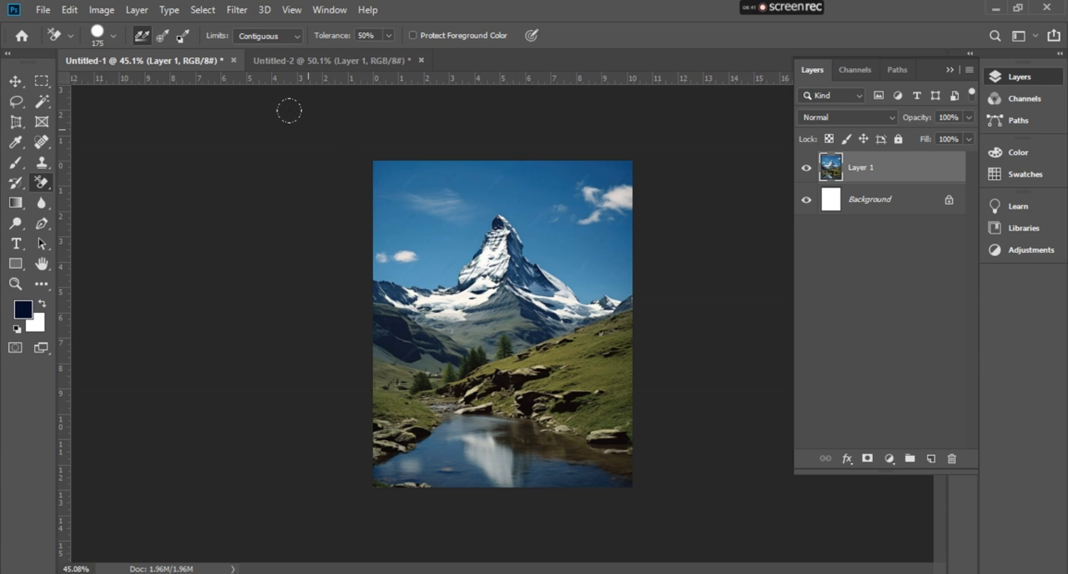
- Set the Background Eraser sampling to Once, erase a stroke across the sky, and undo it
left_click(163, 35)
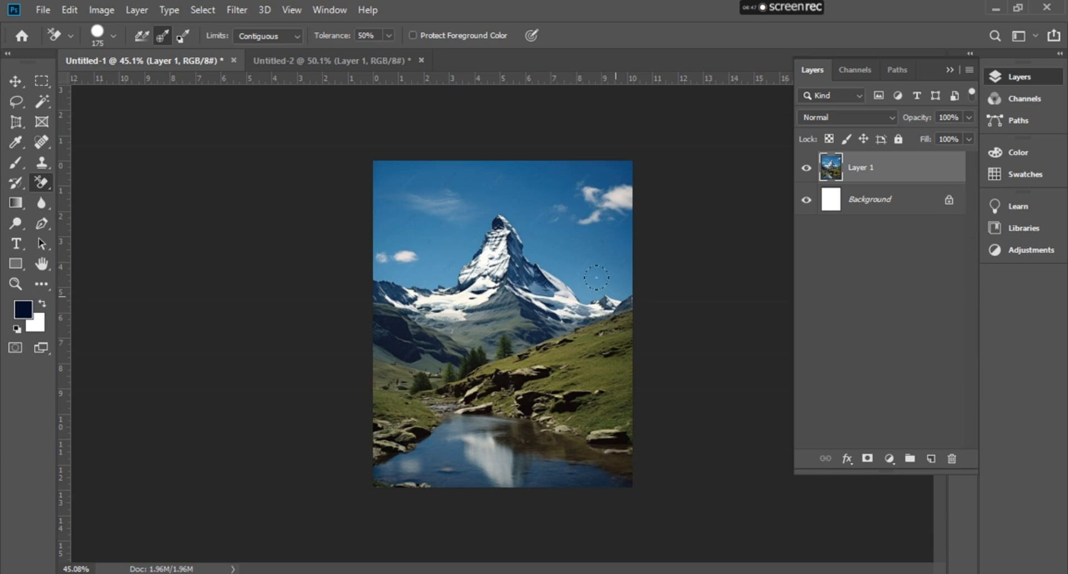
mouse_move(613, 282)
left_mouse_down()
mouse_move(497, 222)
mouse_move(461, 223)
mouse_move(407, 256)
mouse_move(377, 257)
mouse_move(374, 215)
mouse_move(453, 187)
mouse_move(582, 191)
mouse_move(639, 207)
mouse_move(494, 208)
mouse_move(499, 156)
mouse_move(507, 202)
mouse_move(481, 176)
left_mouse_up()
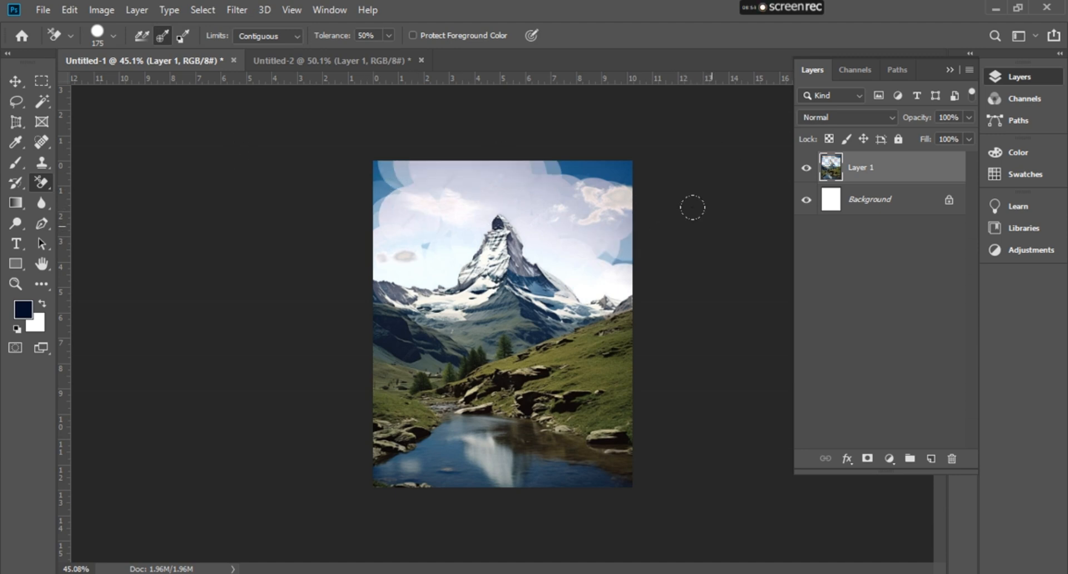
key("ctrl+z")
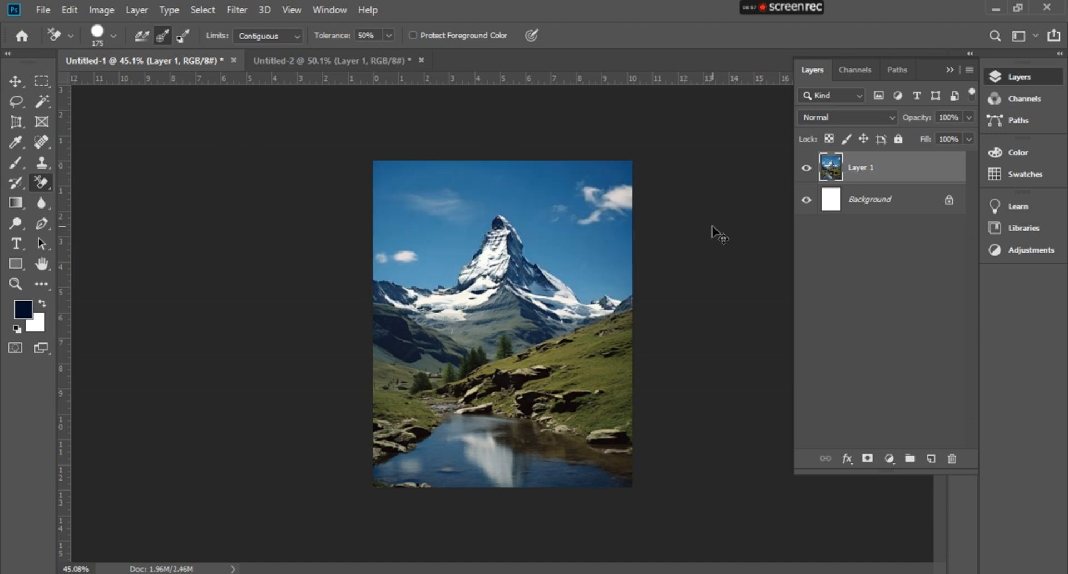
- Create a new layer and set the Background Eraser to protect the foreground color with 75% tolerance
key("ctrl+shift+alt+n")
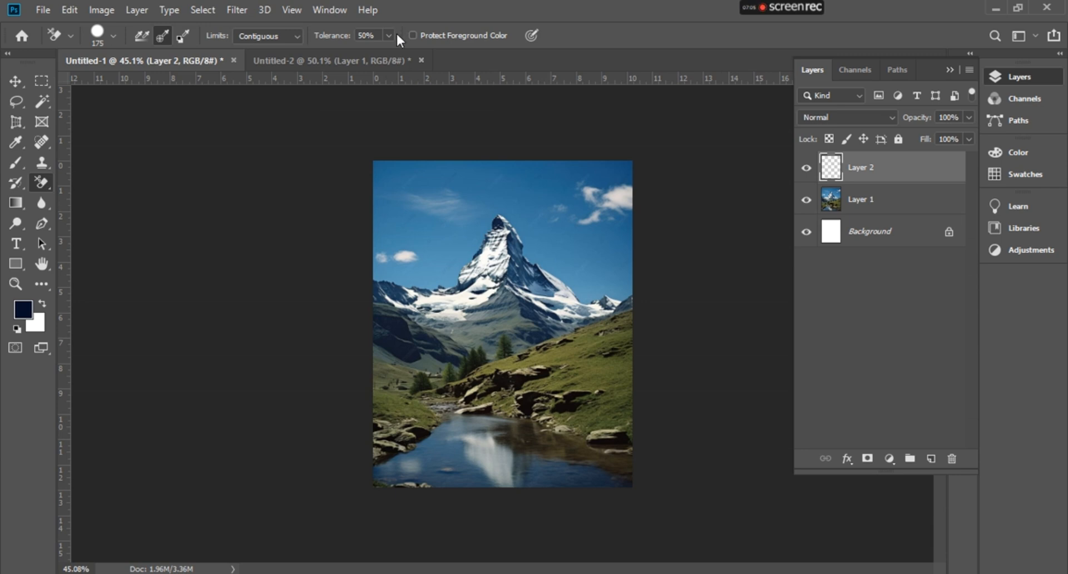
left_click(412, 36)
left_click_drag(327, 42, 342, 43)
- Switch to the Eraser Tool
left_click(15, 81)
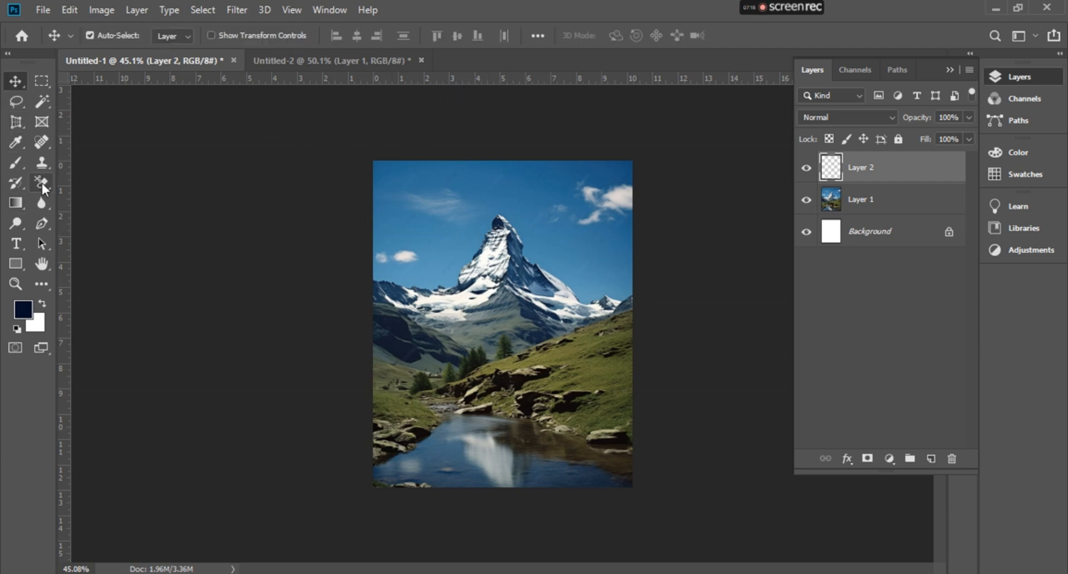
left_click(42, 182)
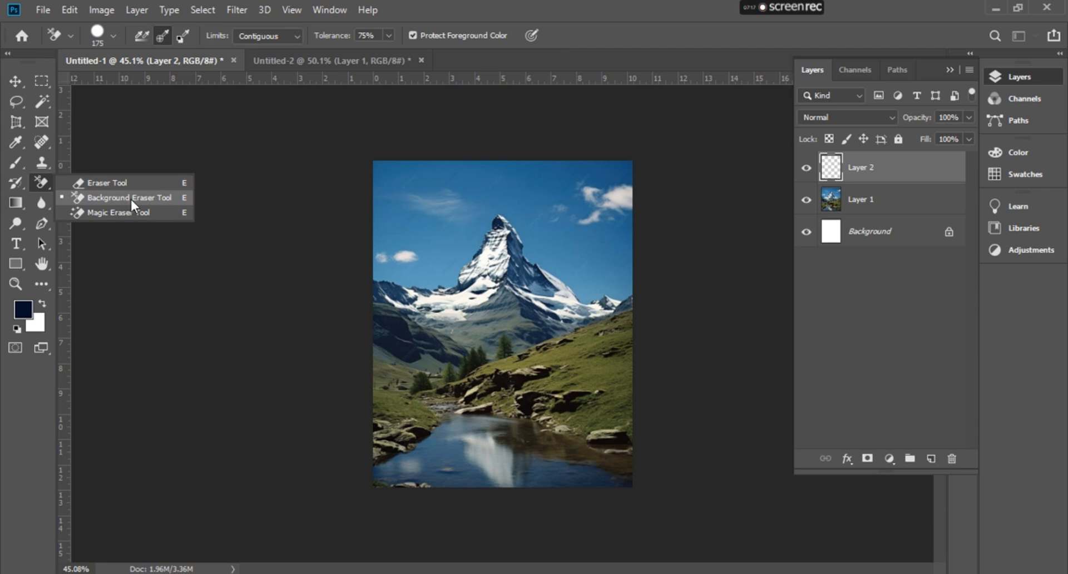
left_click(90, 183)
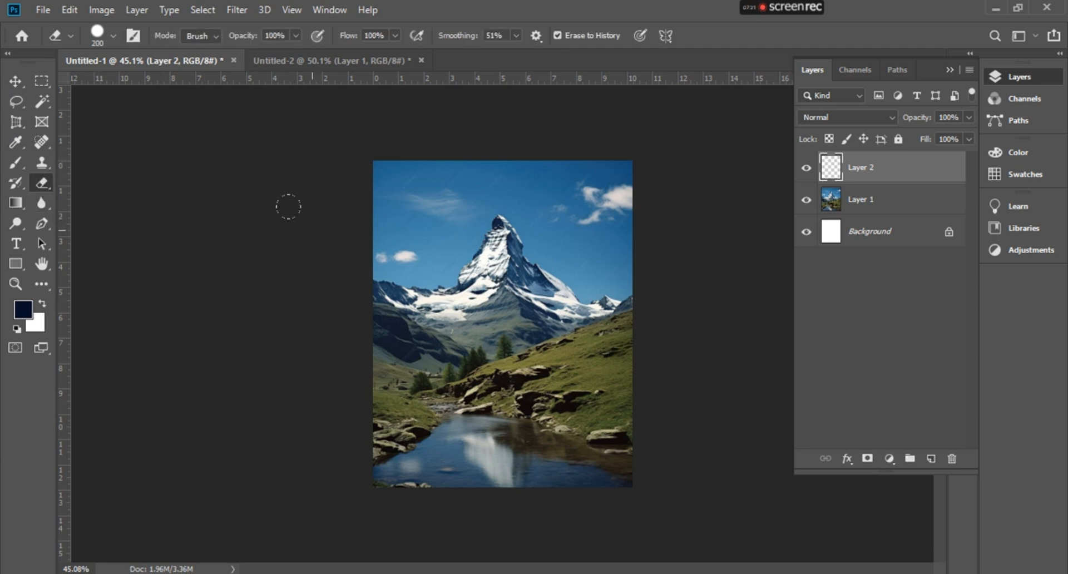